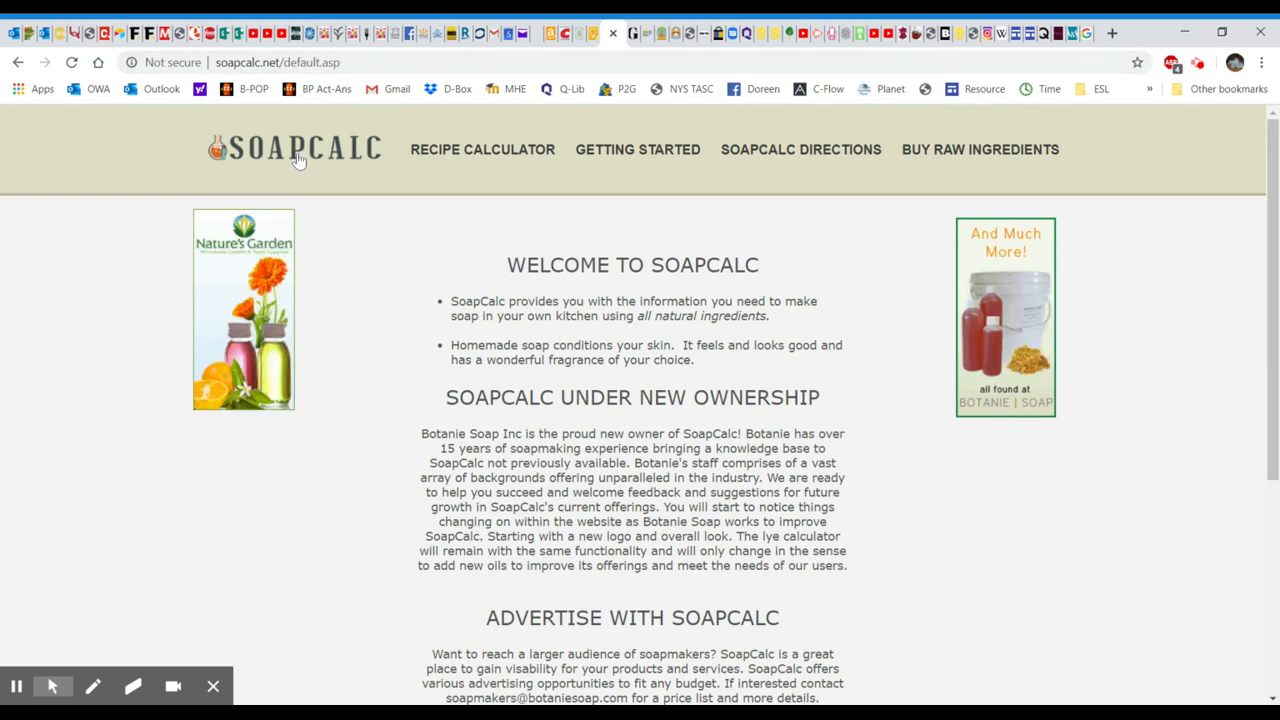
- Open the recipe calculator and set the weight of oils to 479 grams
left_click(513, 158)
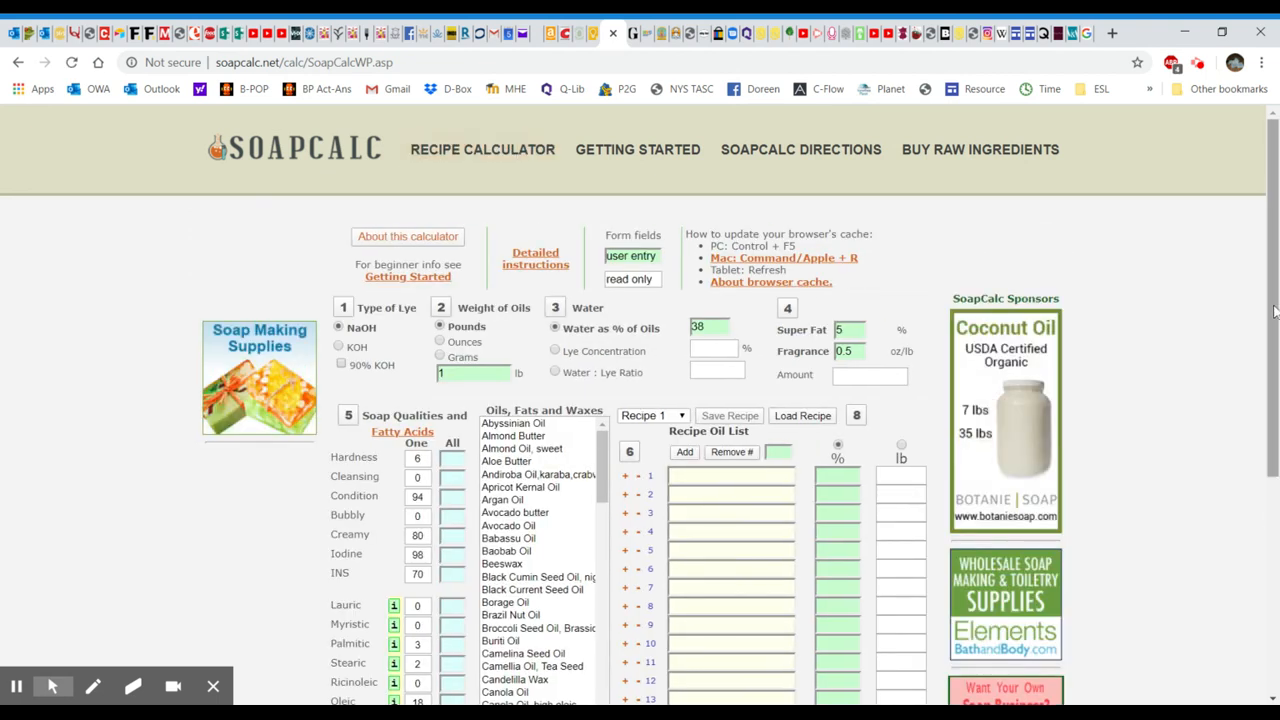
left_click_drag(1274, 312, 1276, 367)
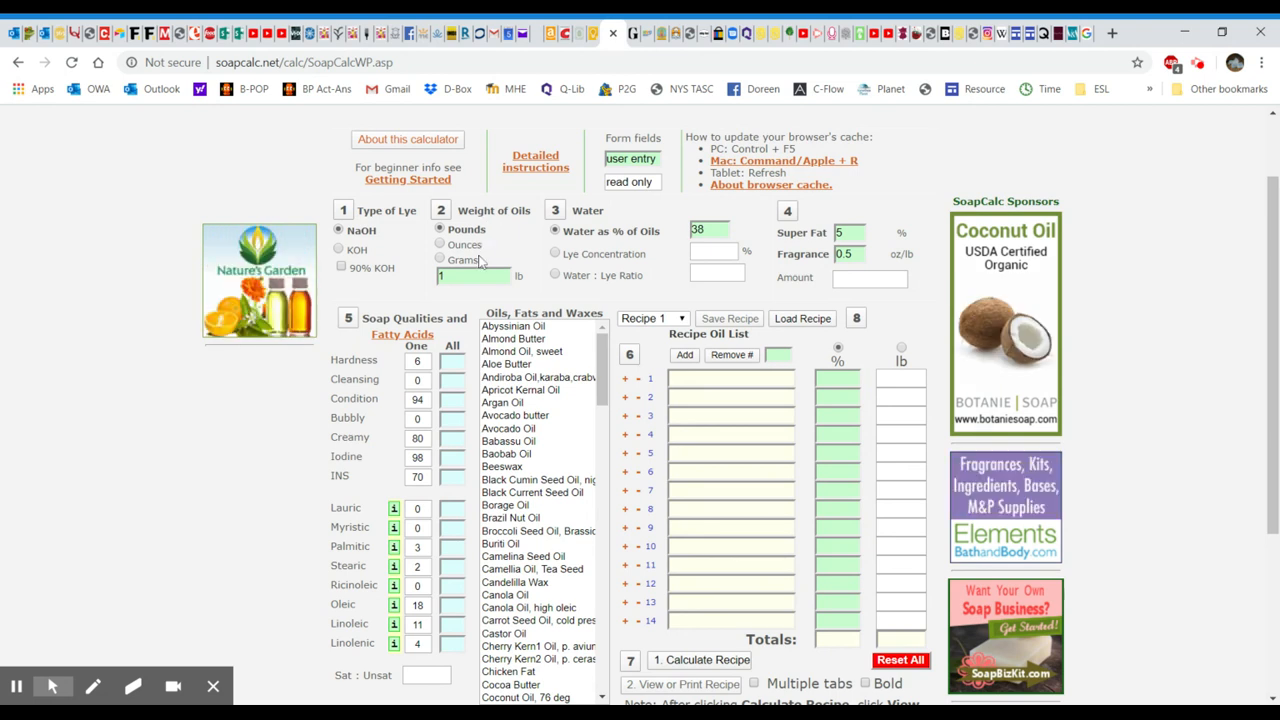
left_click(441, 259)
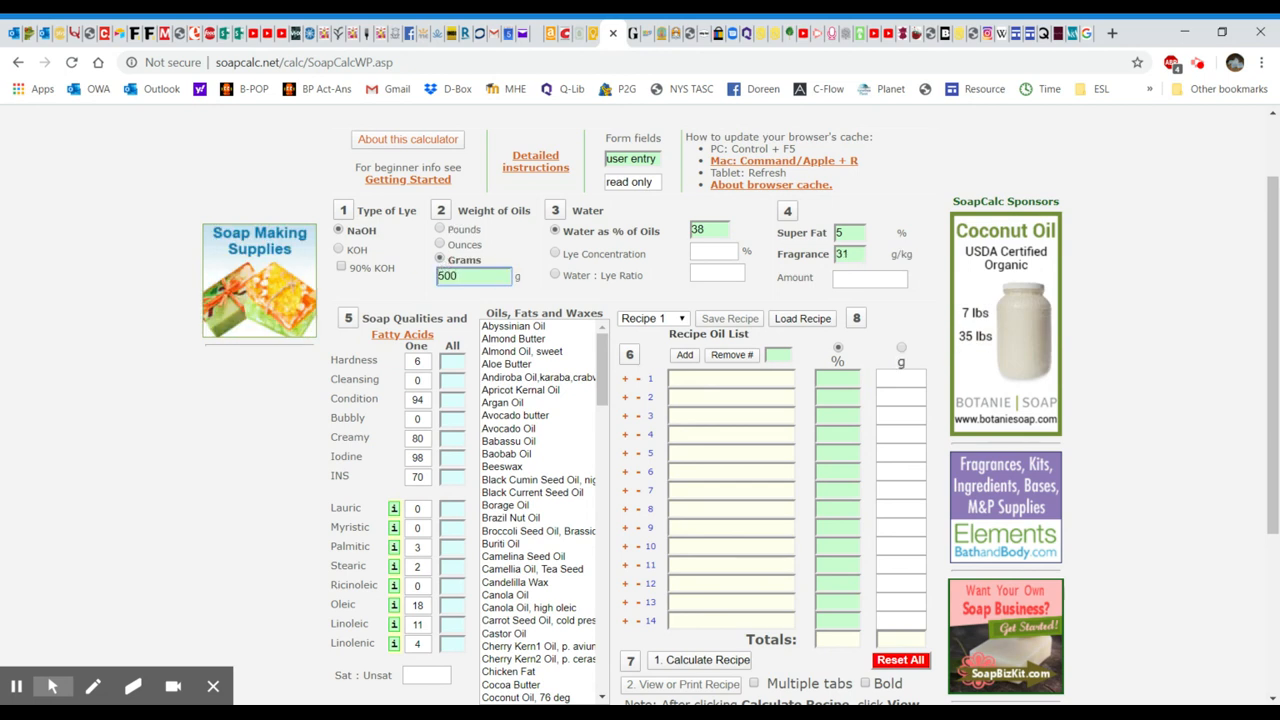
key("BackSpace")
key("BackSpace")
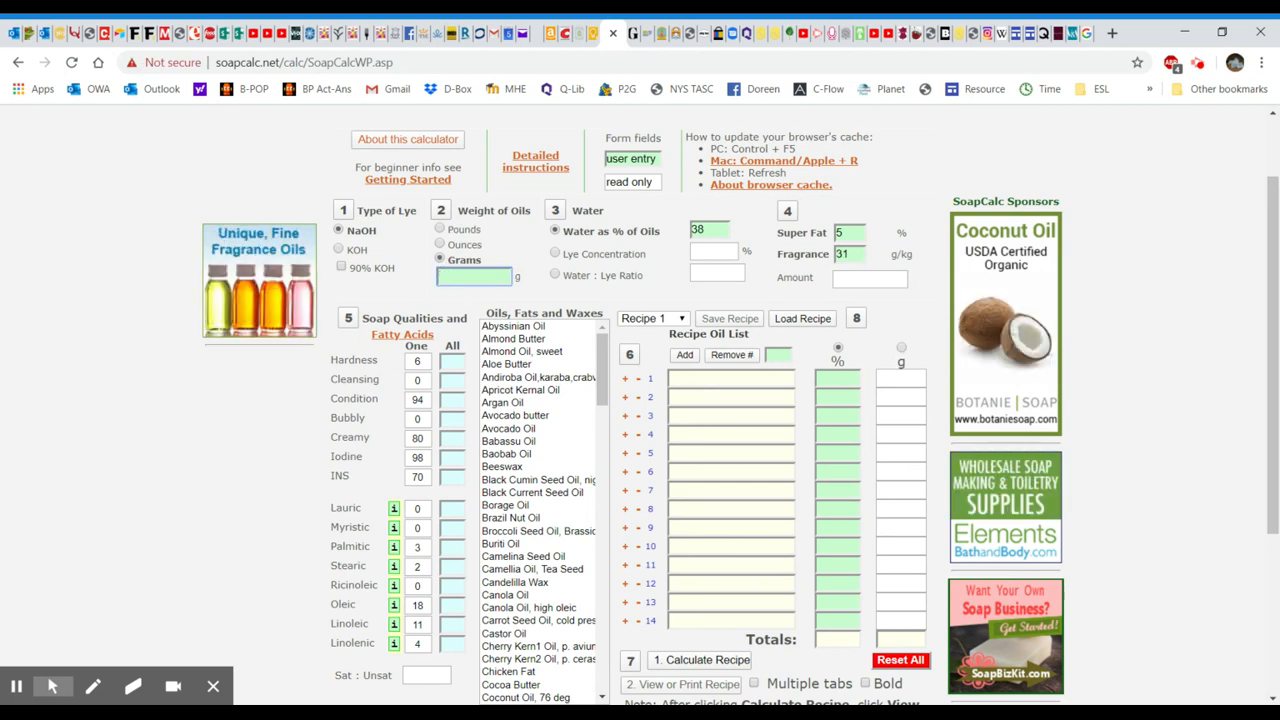
type("479")
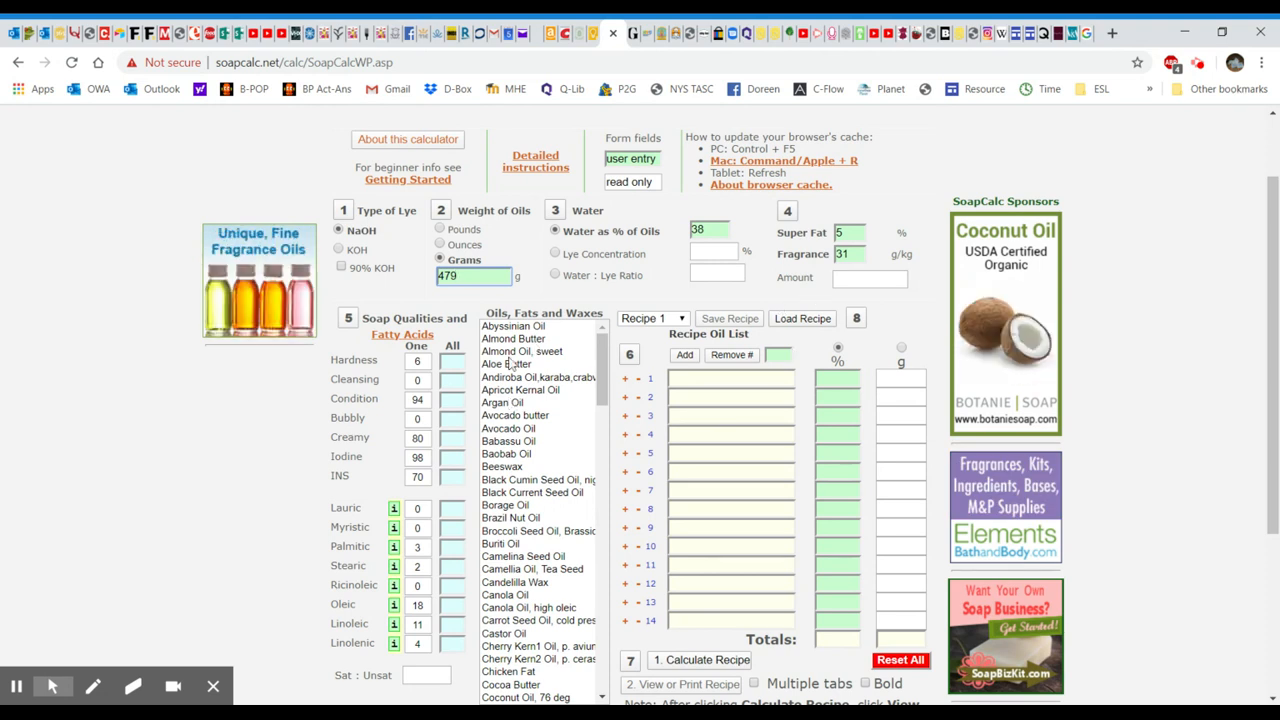
- Add Lard, Pig Tallow (Manteca) from the oils, fats and waxes to the recipe oil list
mouse_move(385, 360)
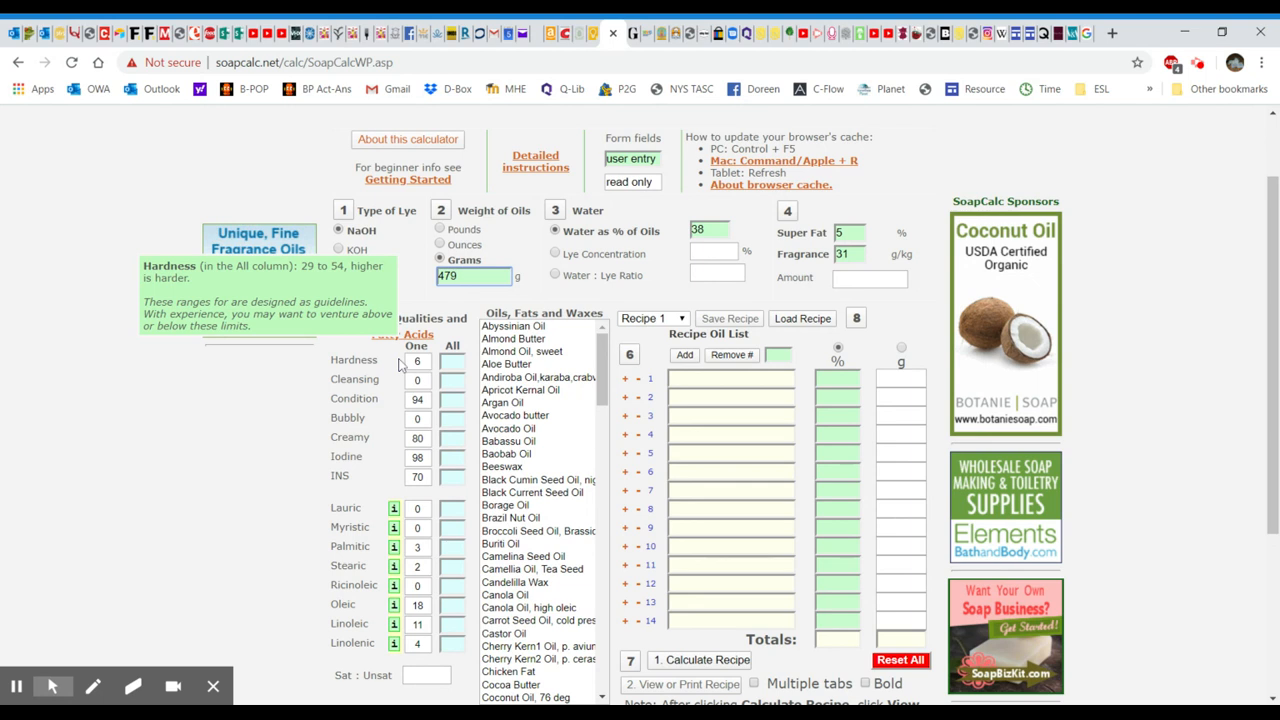
mouse_move(357, 430)
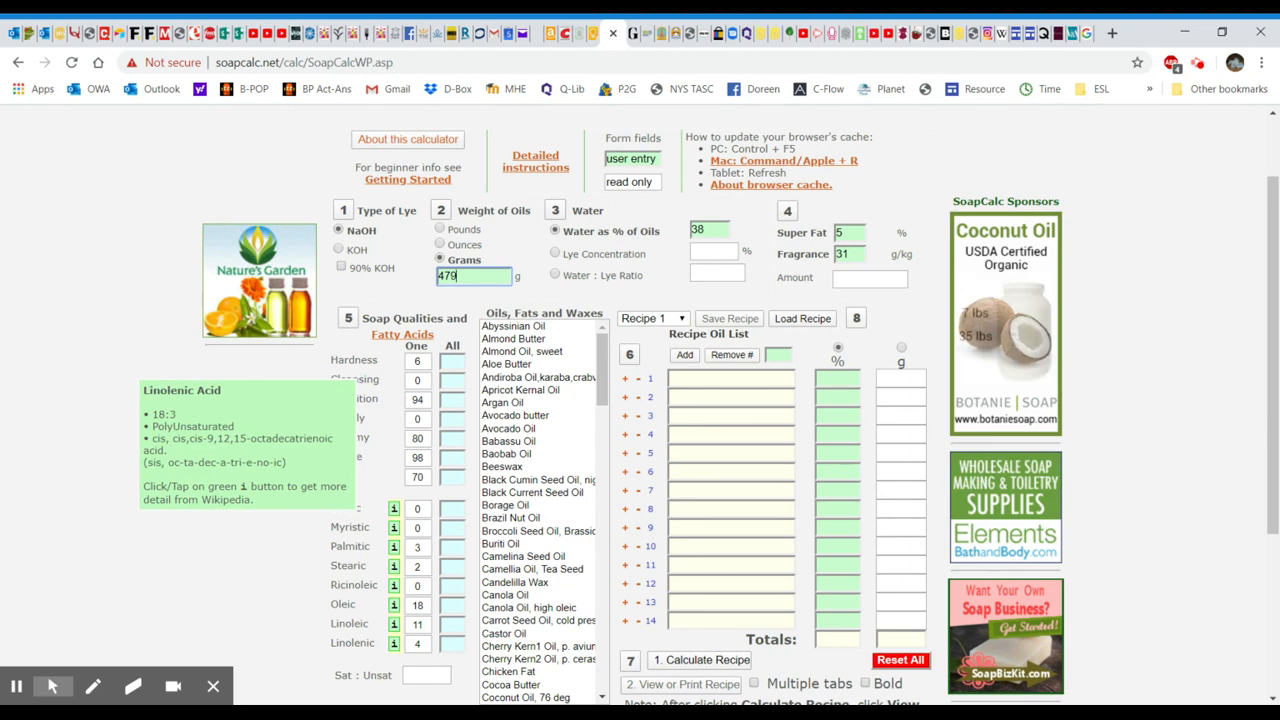
mouse_move(367, 513)
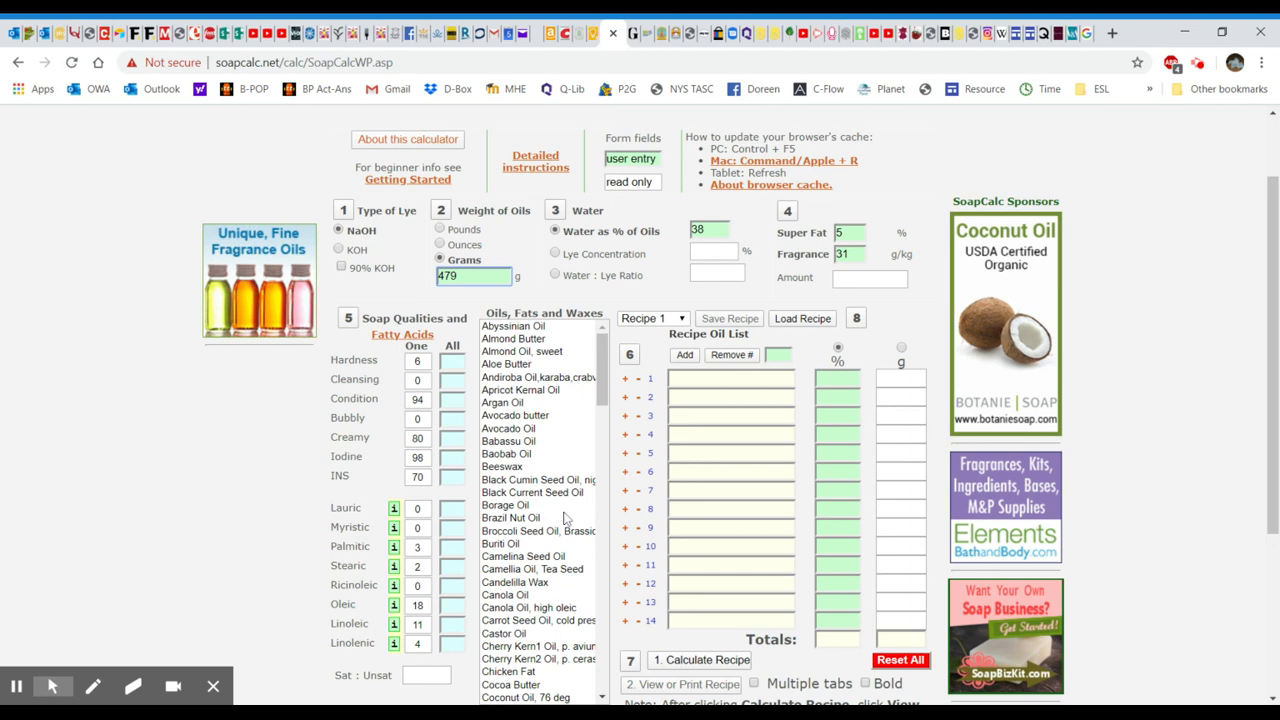
left_click(603, 638)
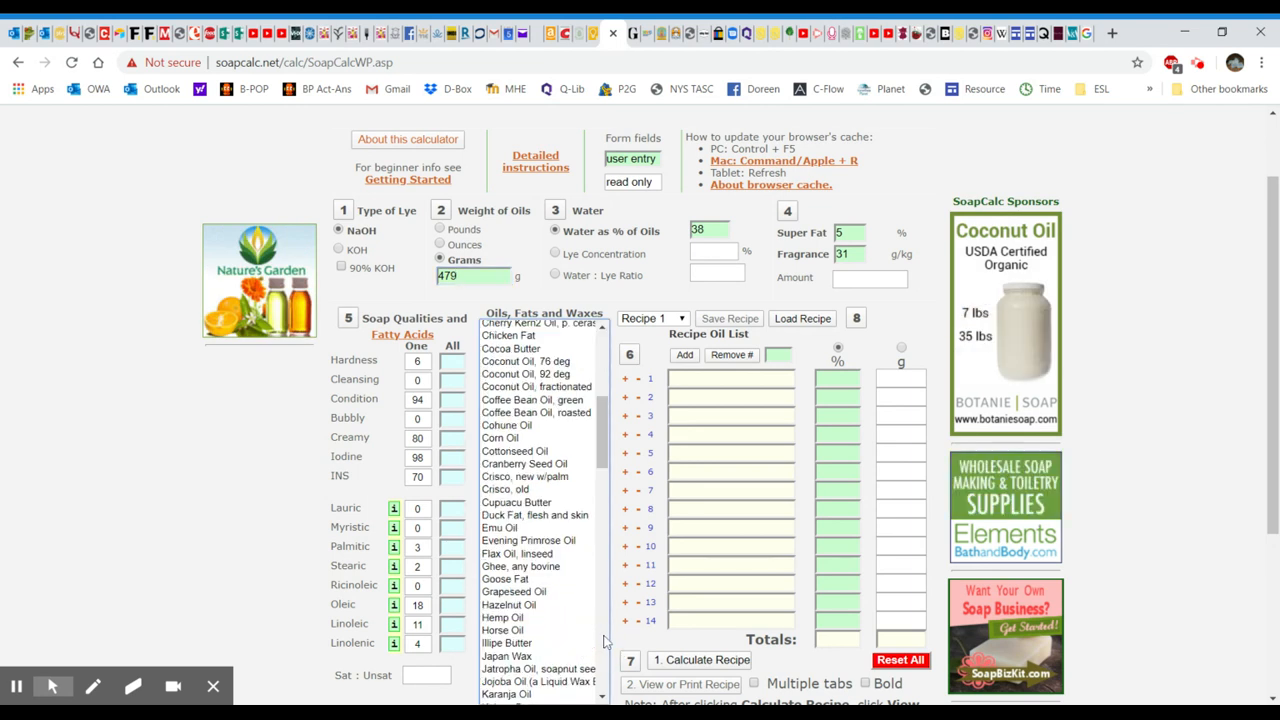
left_click(604, 640)
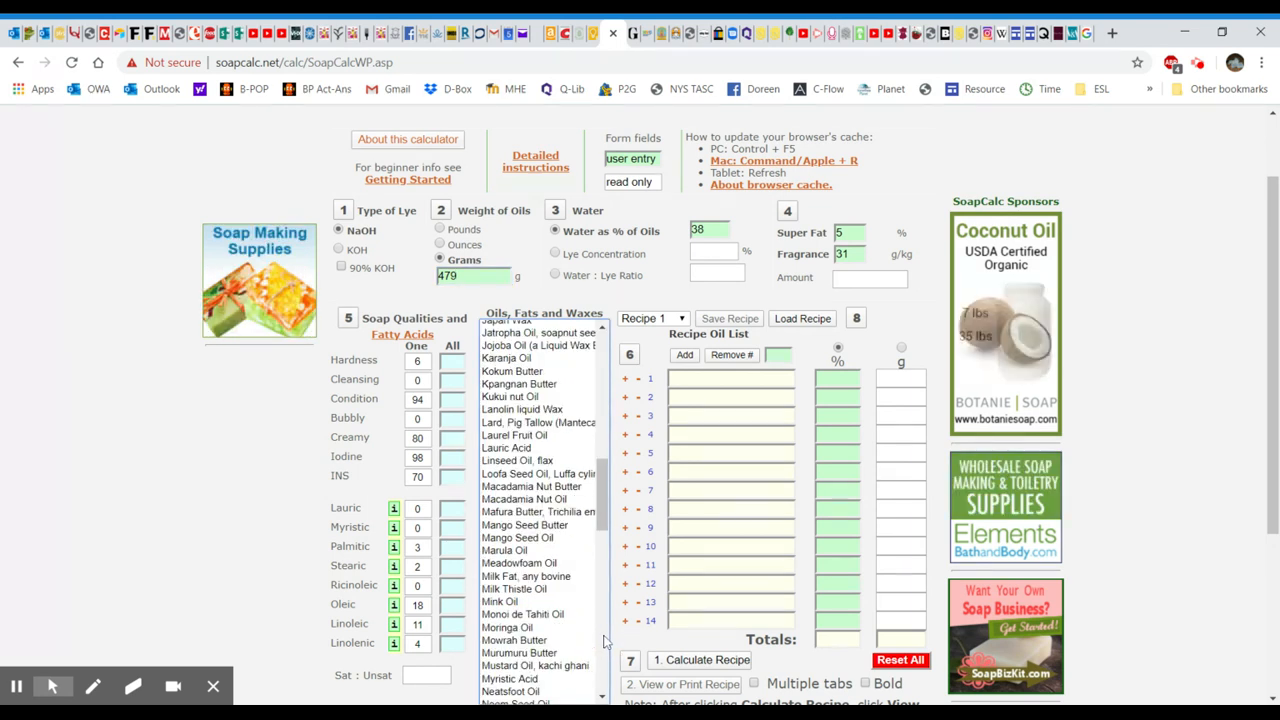
left_click_drag(600, 512, 600, 444)
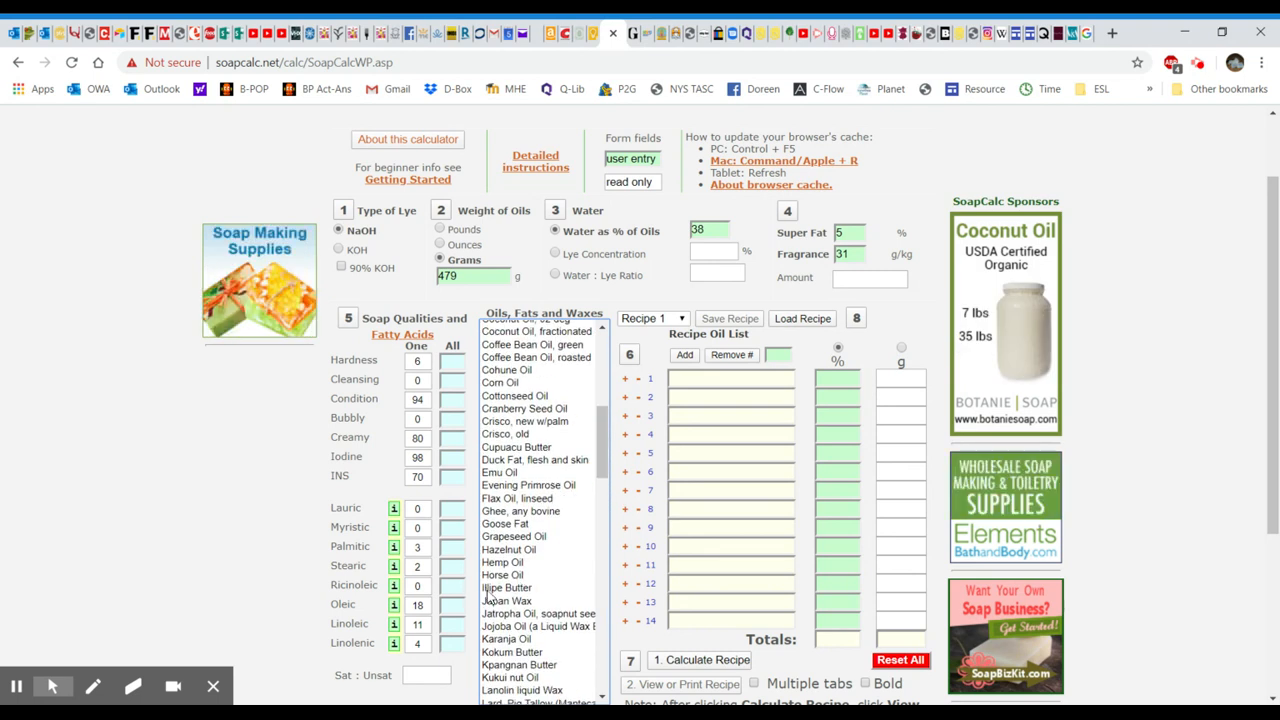
left_click(603, 440)
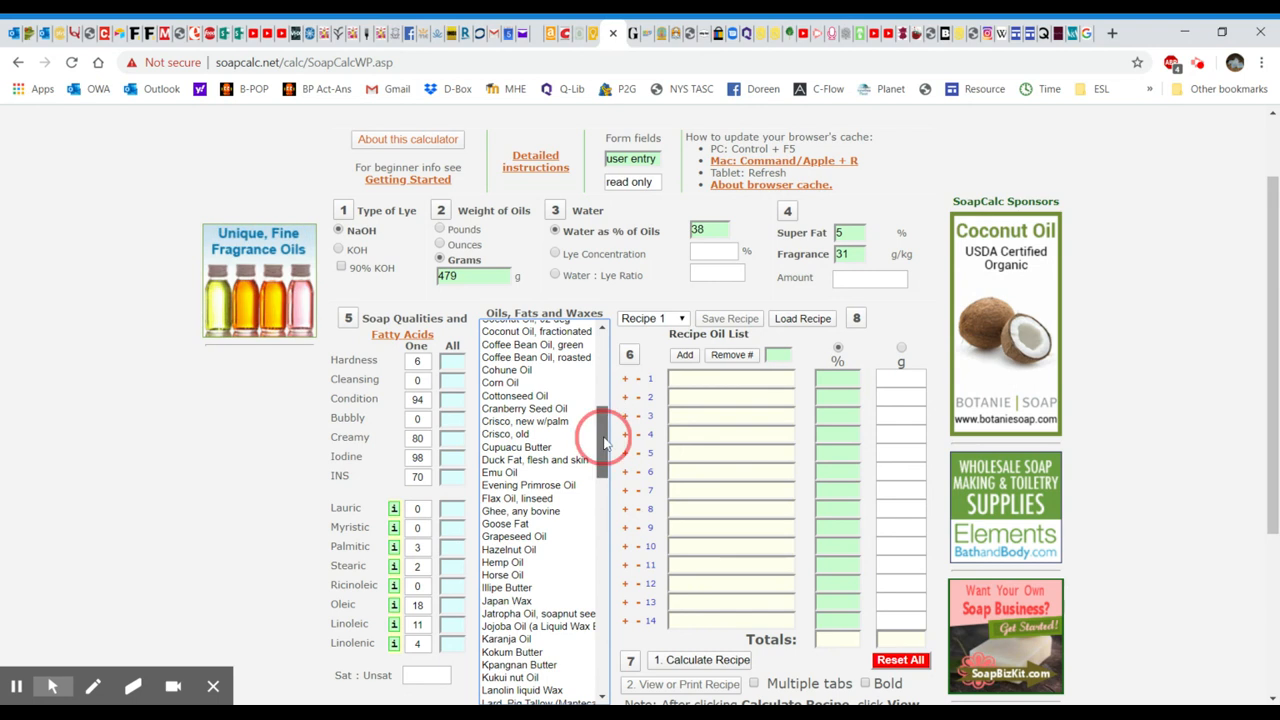
left_click_drag(603, 440, 600, 487)
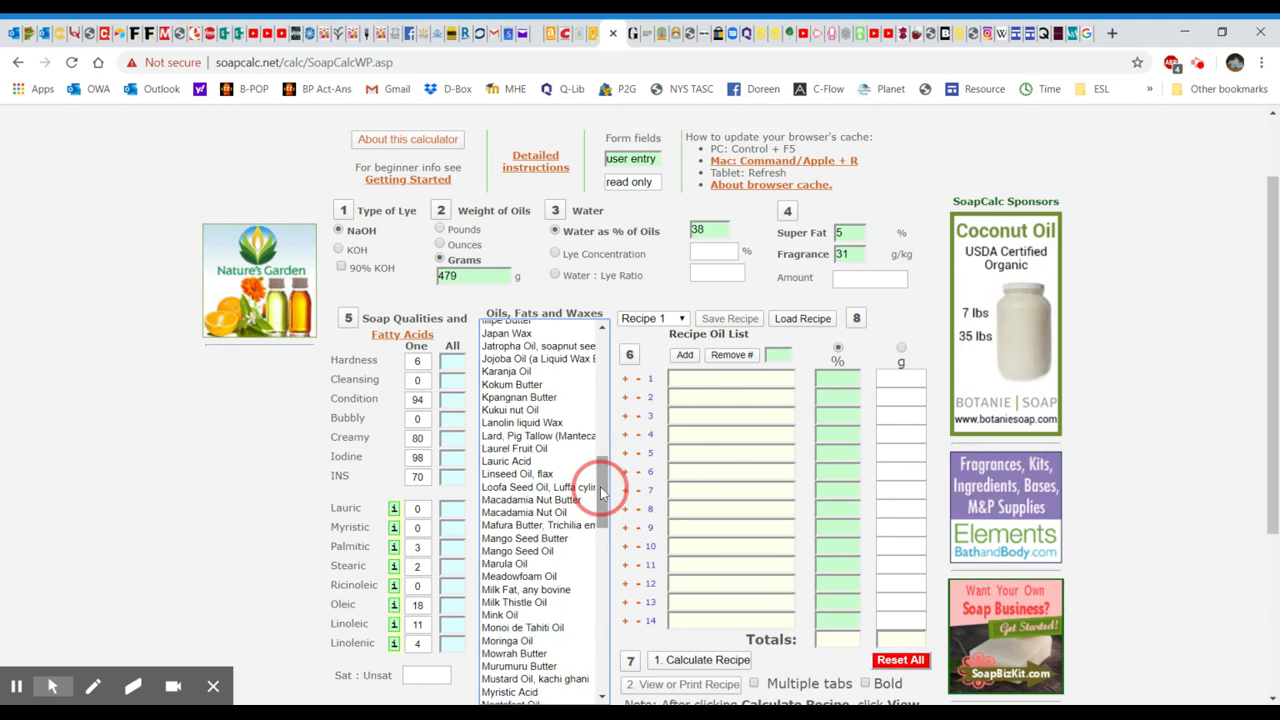
left_click(502, 437)
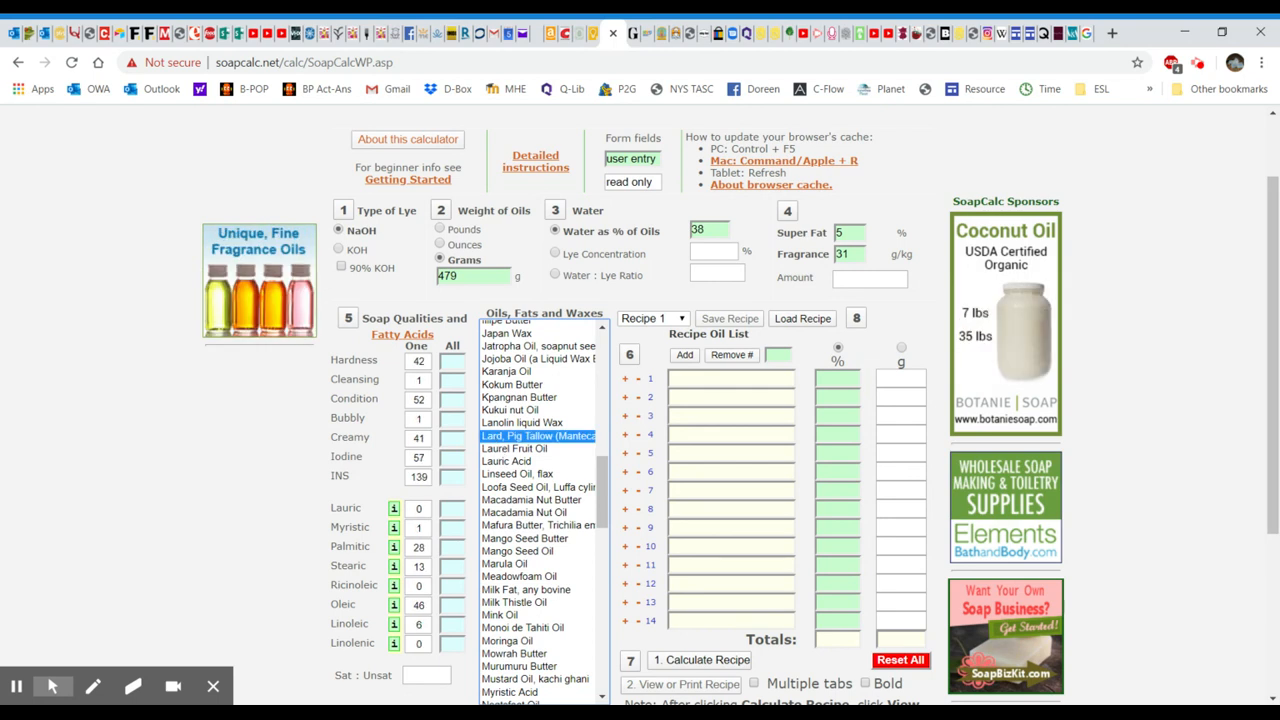
left_click(685, 356)
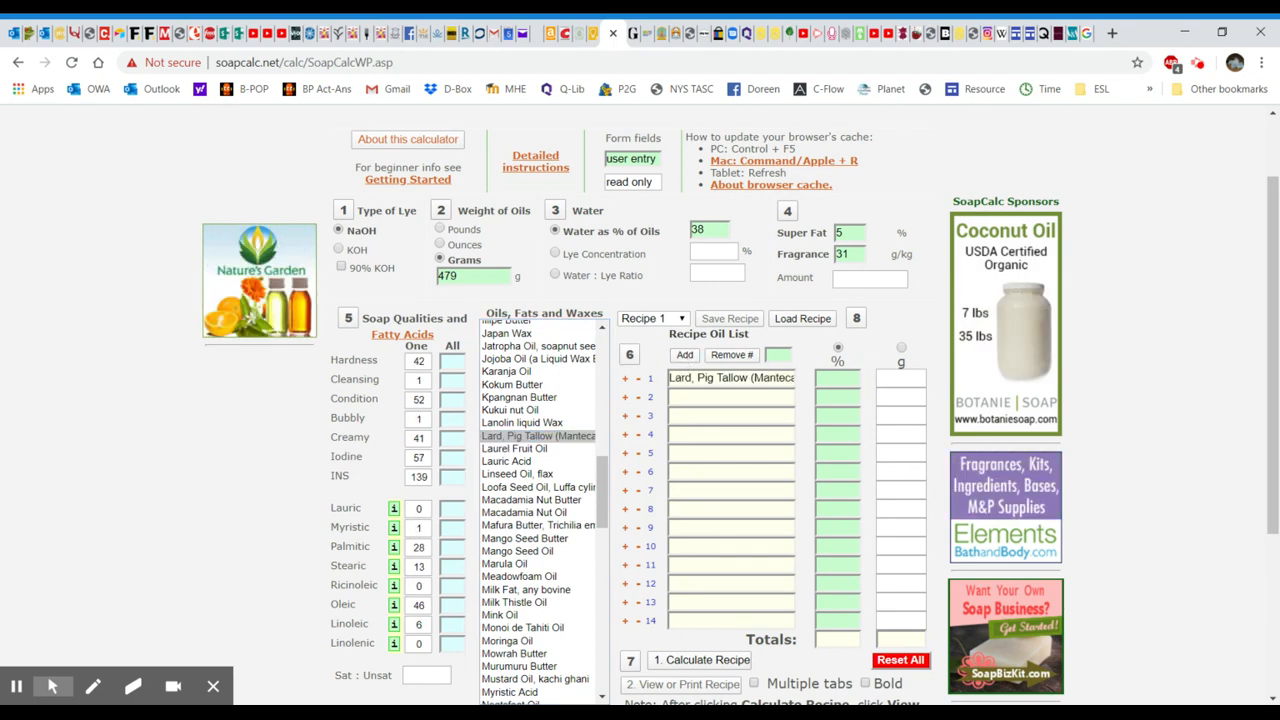
- Set the lard's share of the recipe to 100% and calculate the recipe
left_click(838, 379)
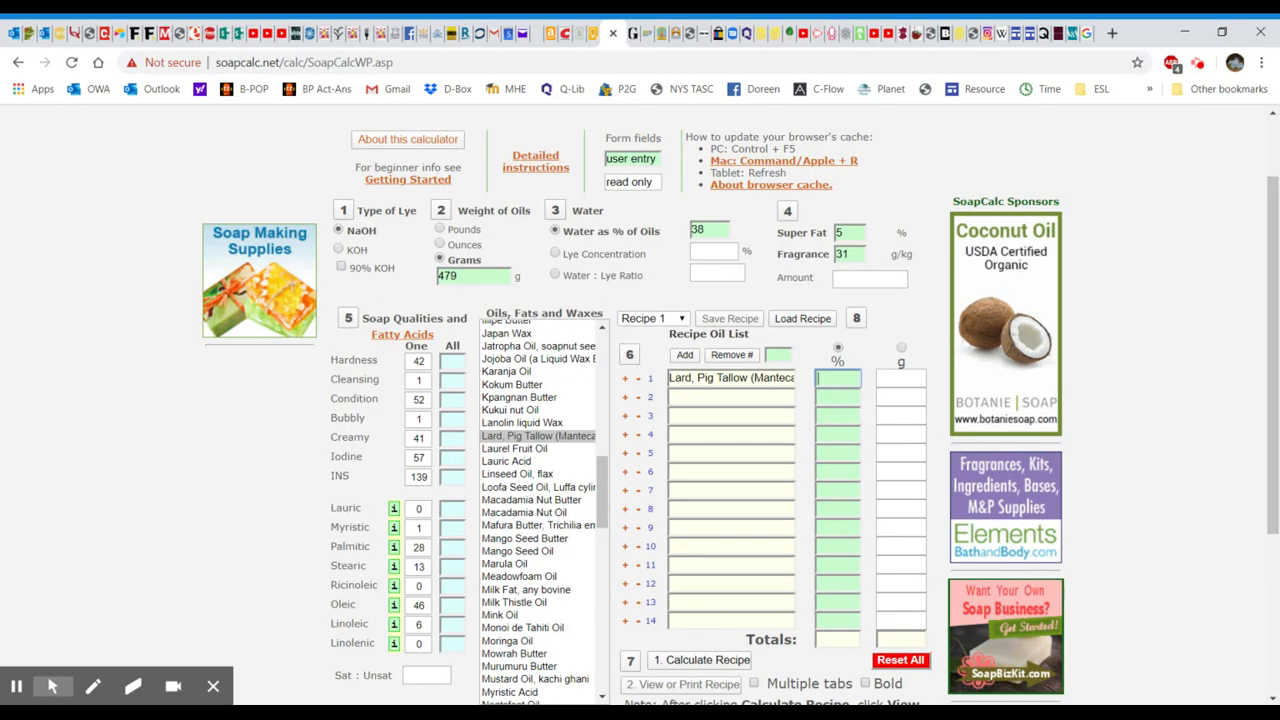
type("100")
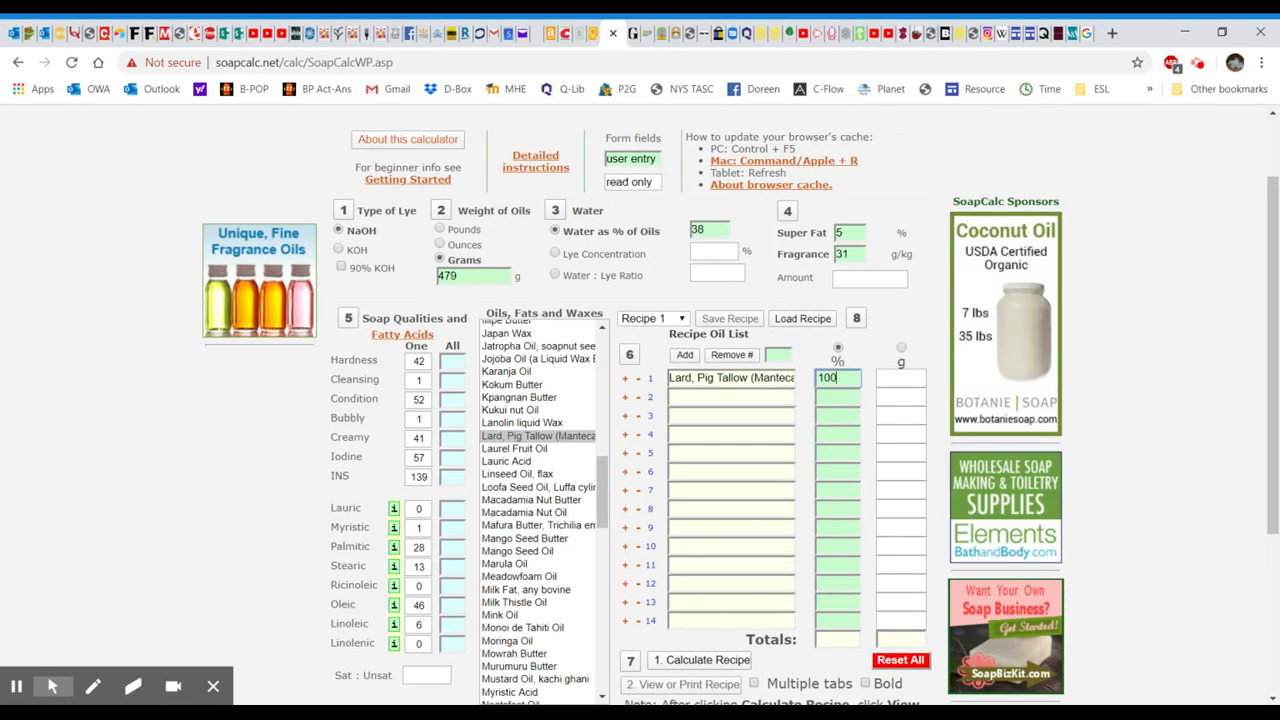
key("Tab")
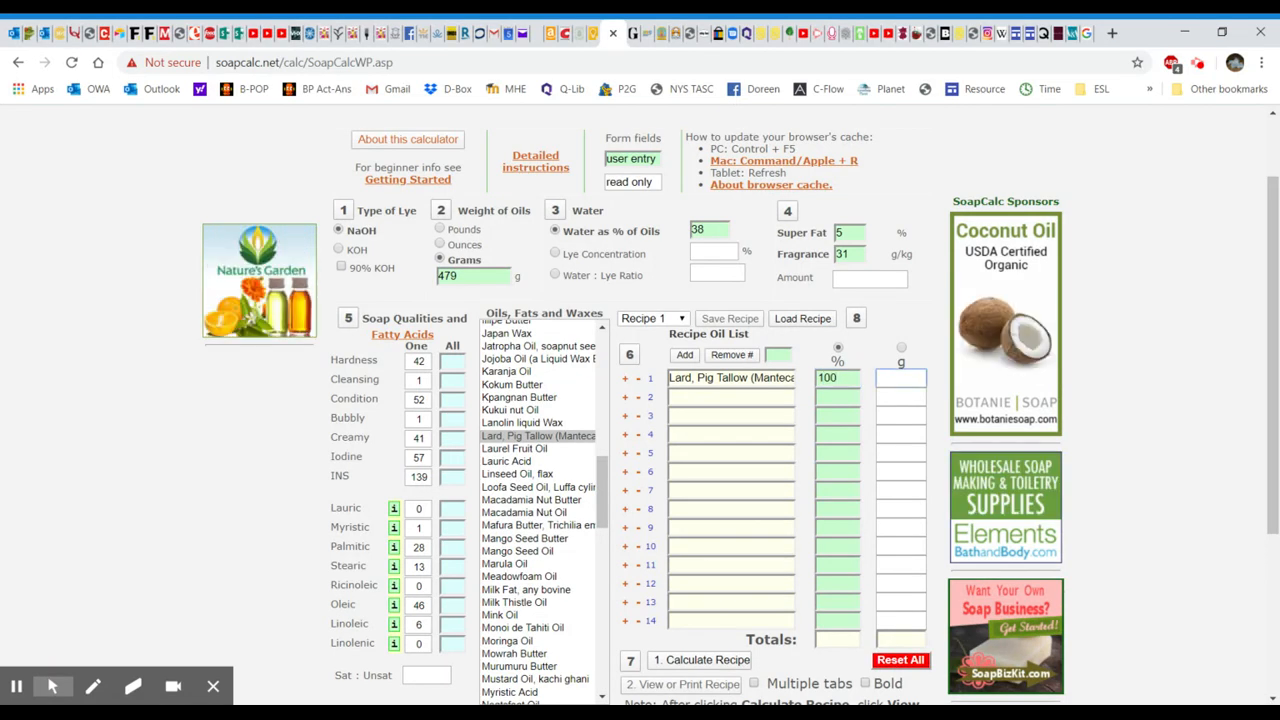
left_click(895, 382)
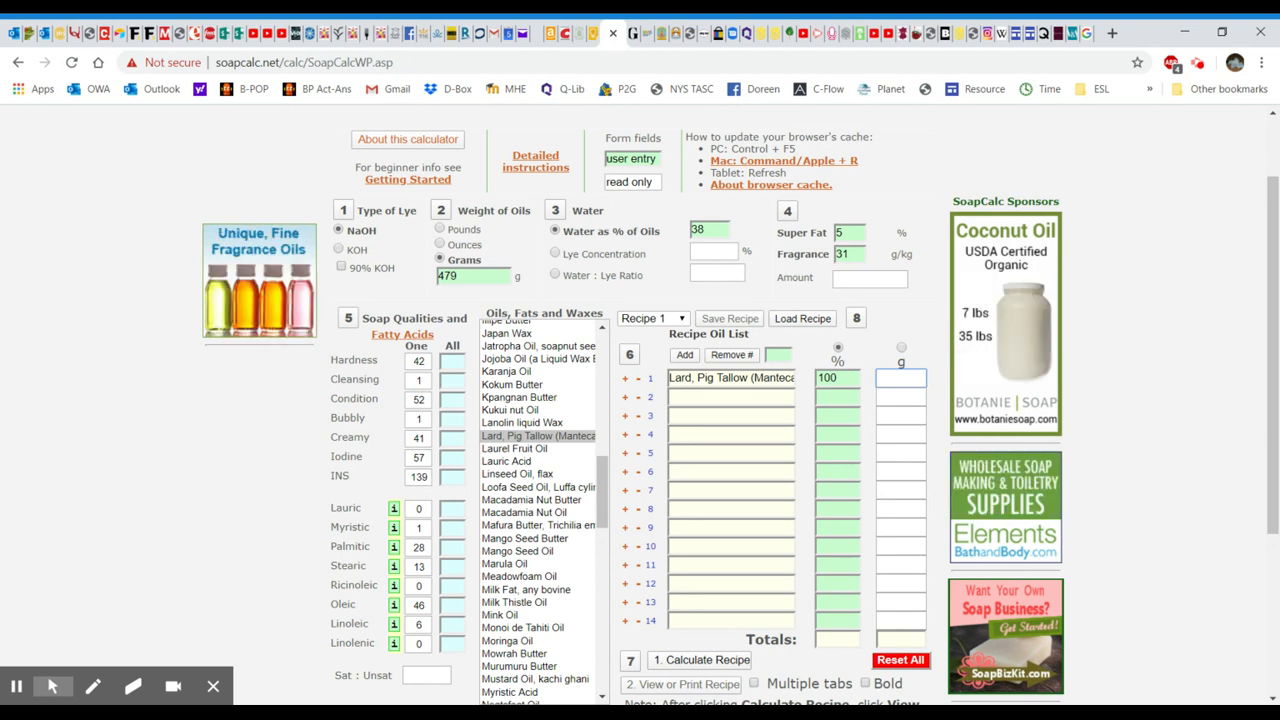
left_click(895, 380)
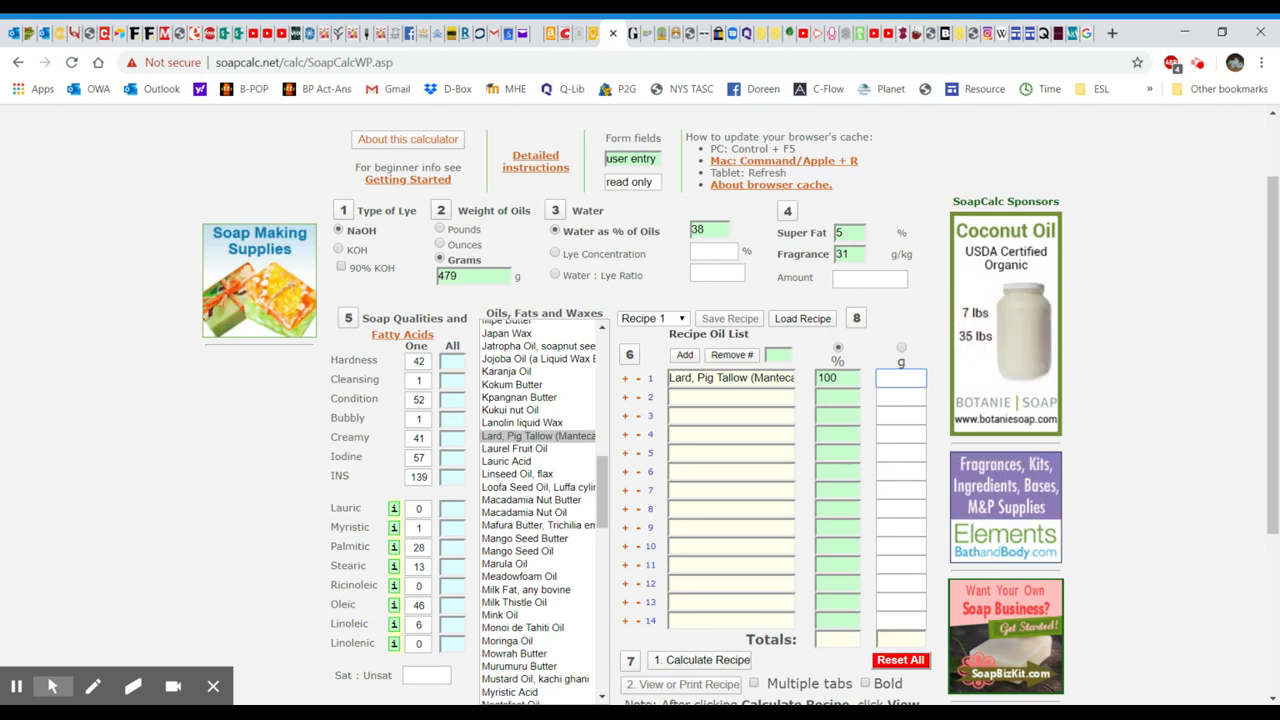
left_click(896, 382)
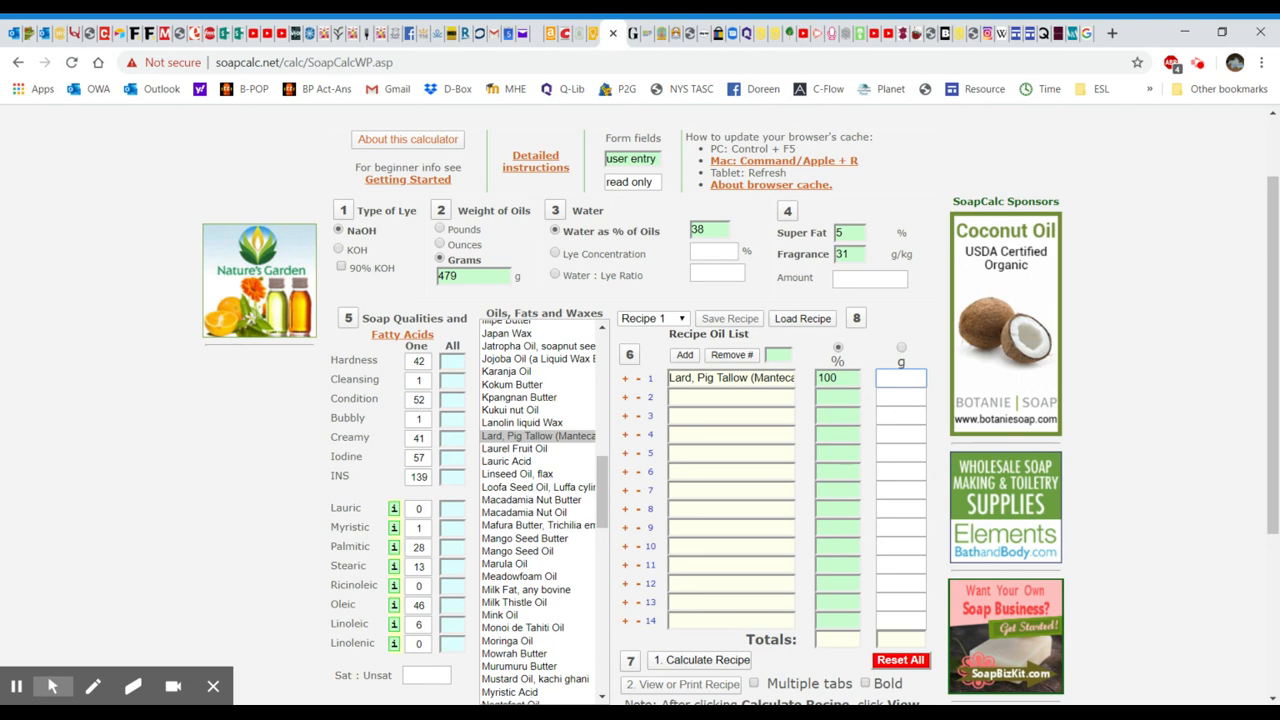
left_click(838, 397)
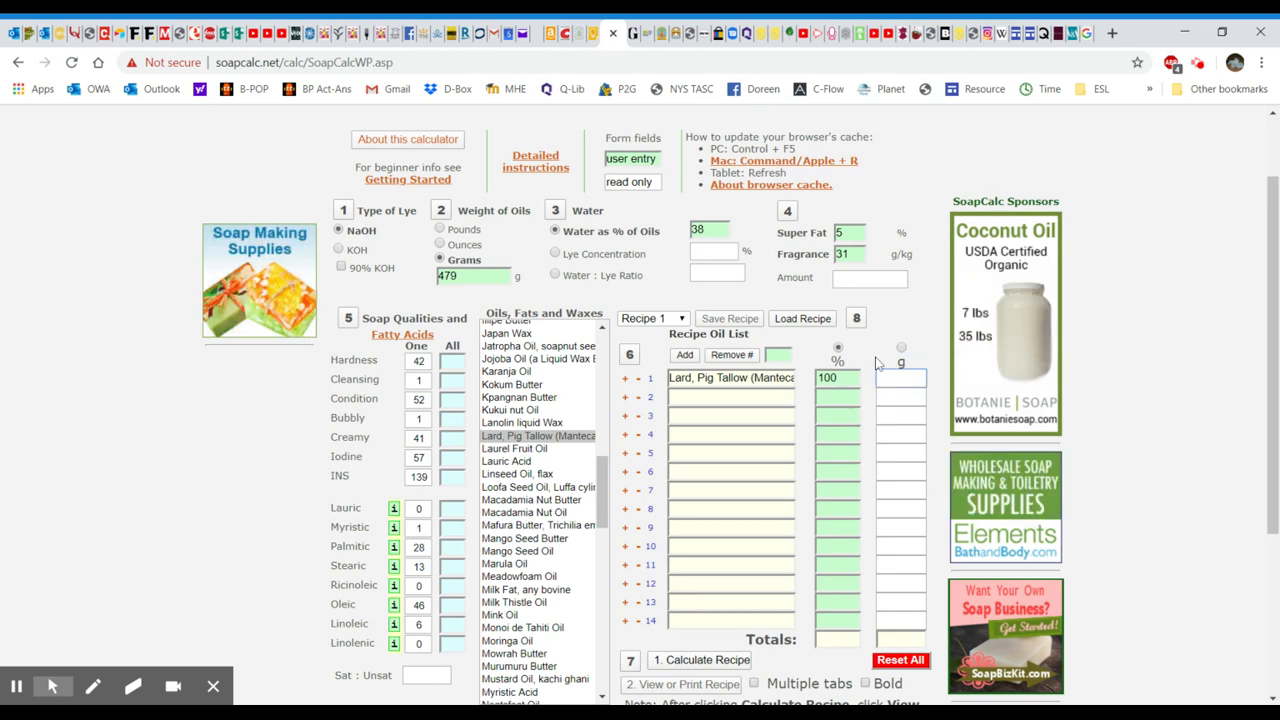
left_click(901, 380)
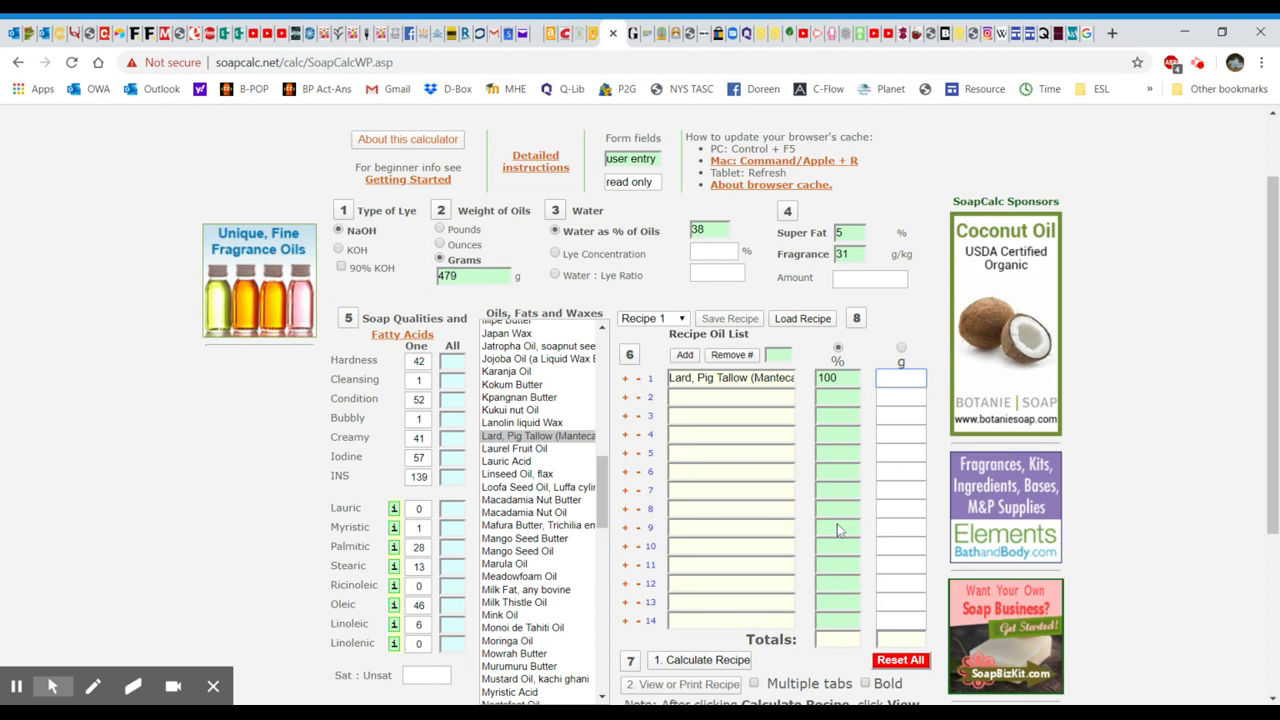
left_click(731, 667)
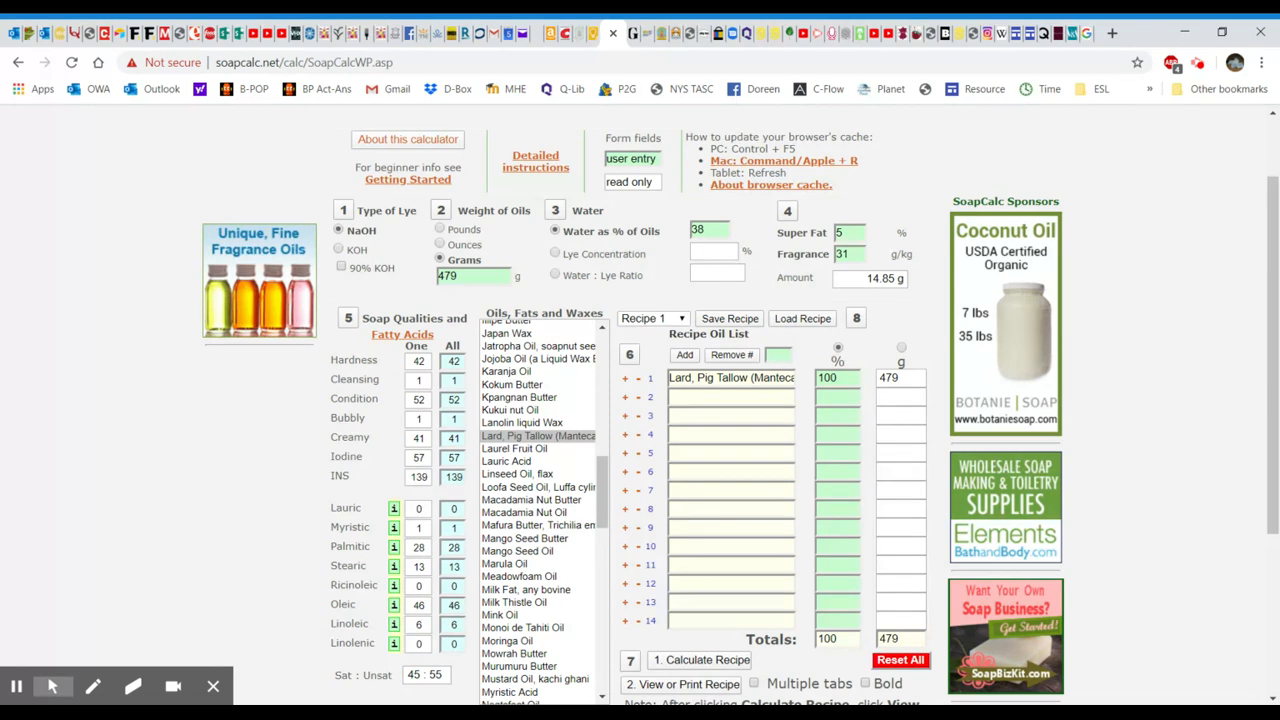
- Set the lard's share in the recipe oil list to 95%
left_click(852, 377)
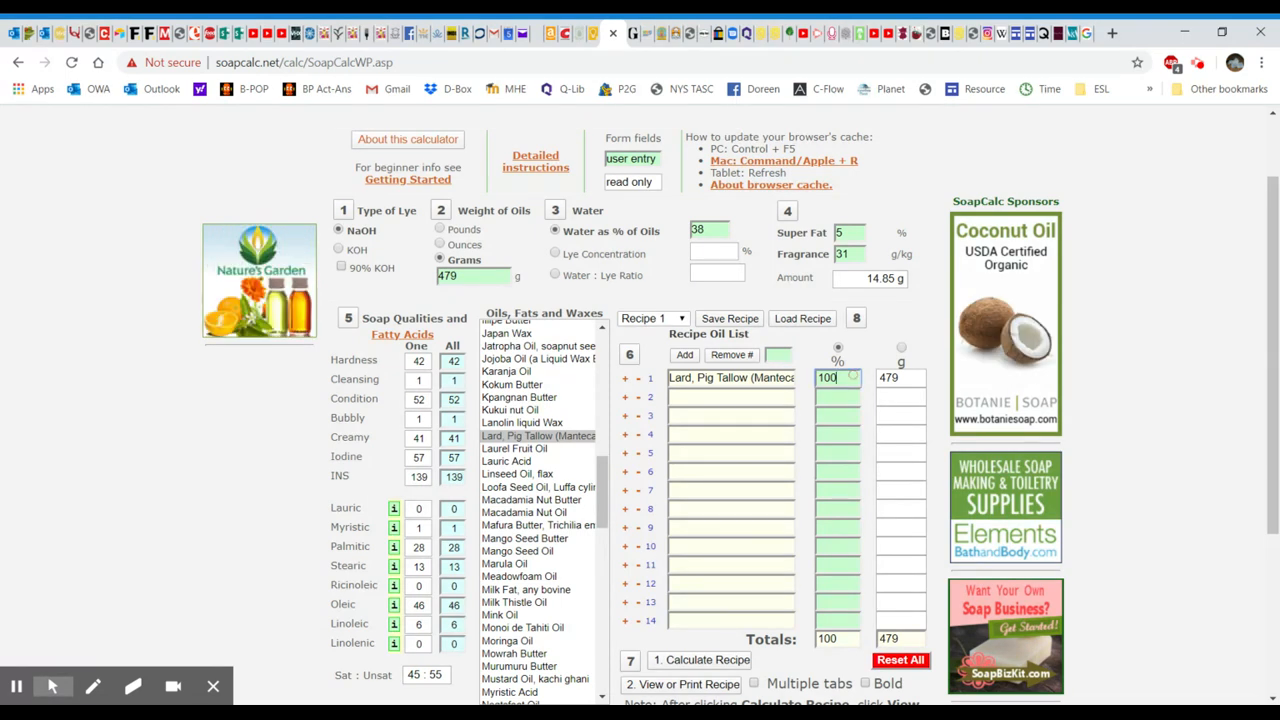
key("BackSpace")
key("BackSpace")
key("BackSpace")
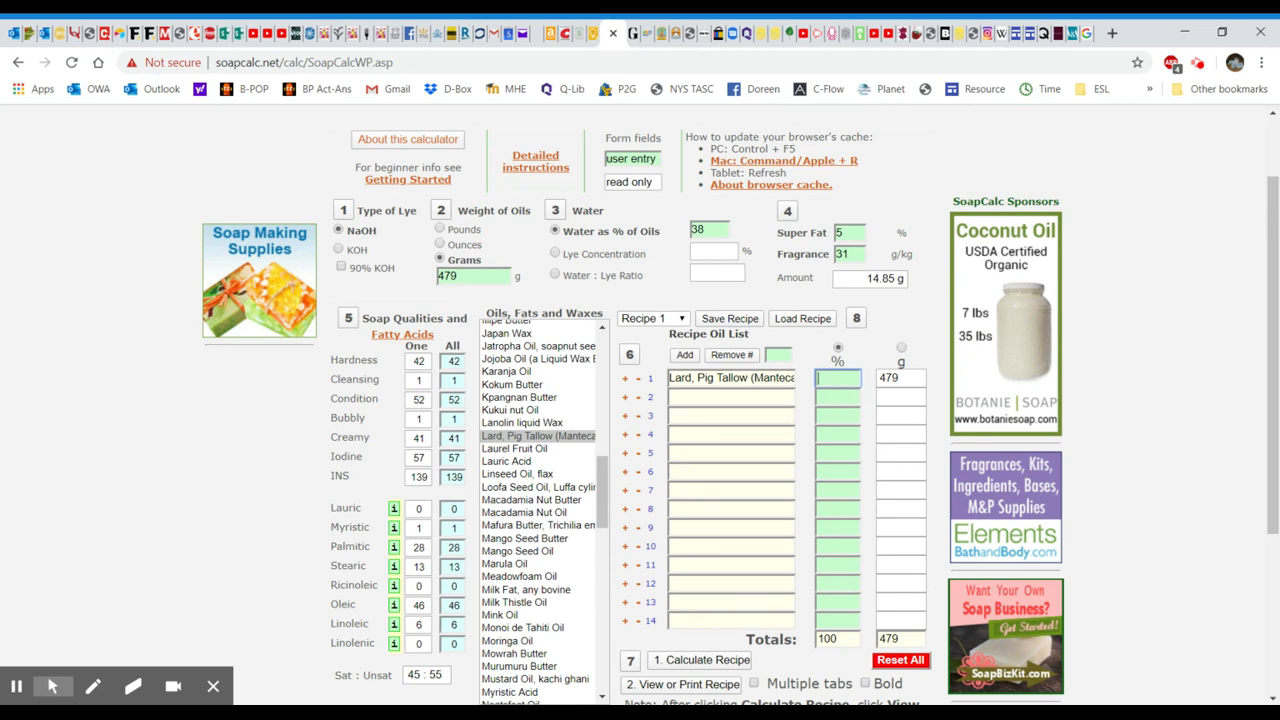
scroll(850, 425, "up", 1)
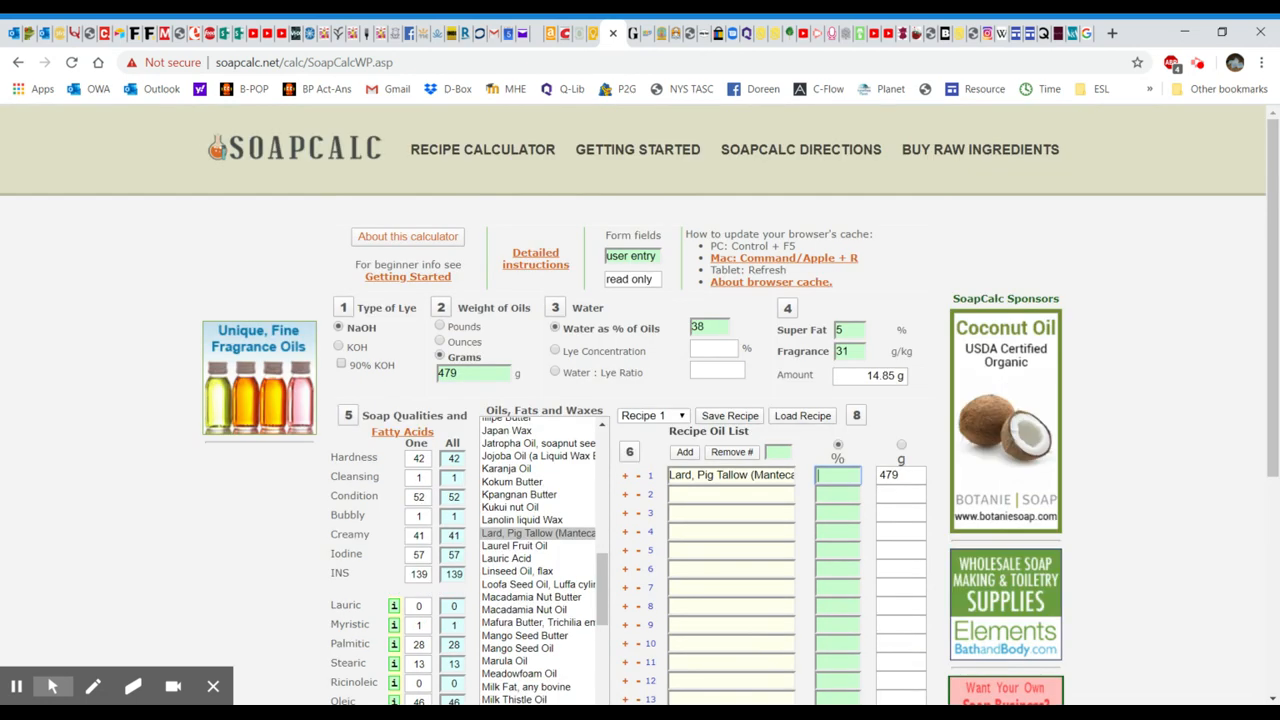
type("95")
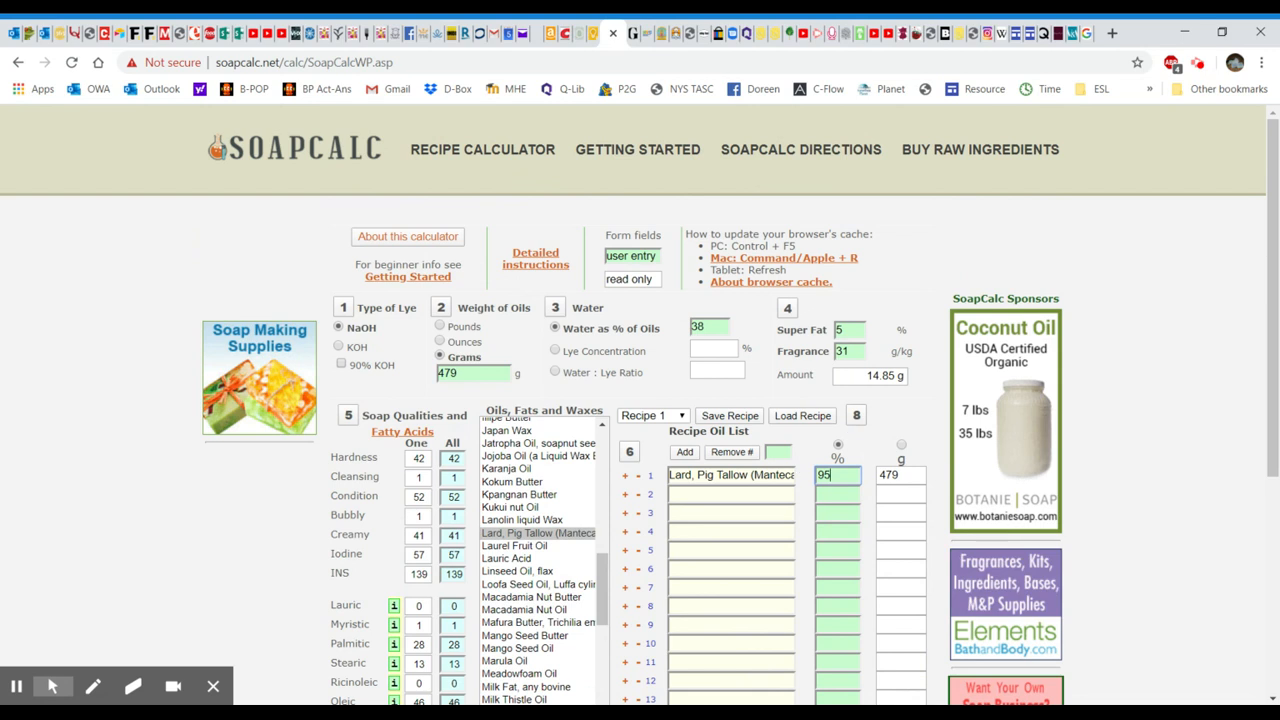
key("Return")
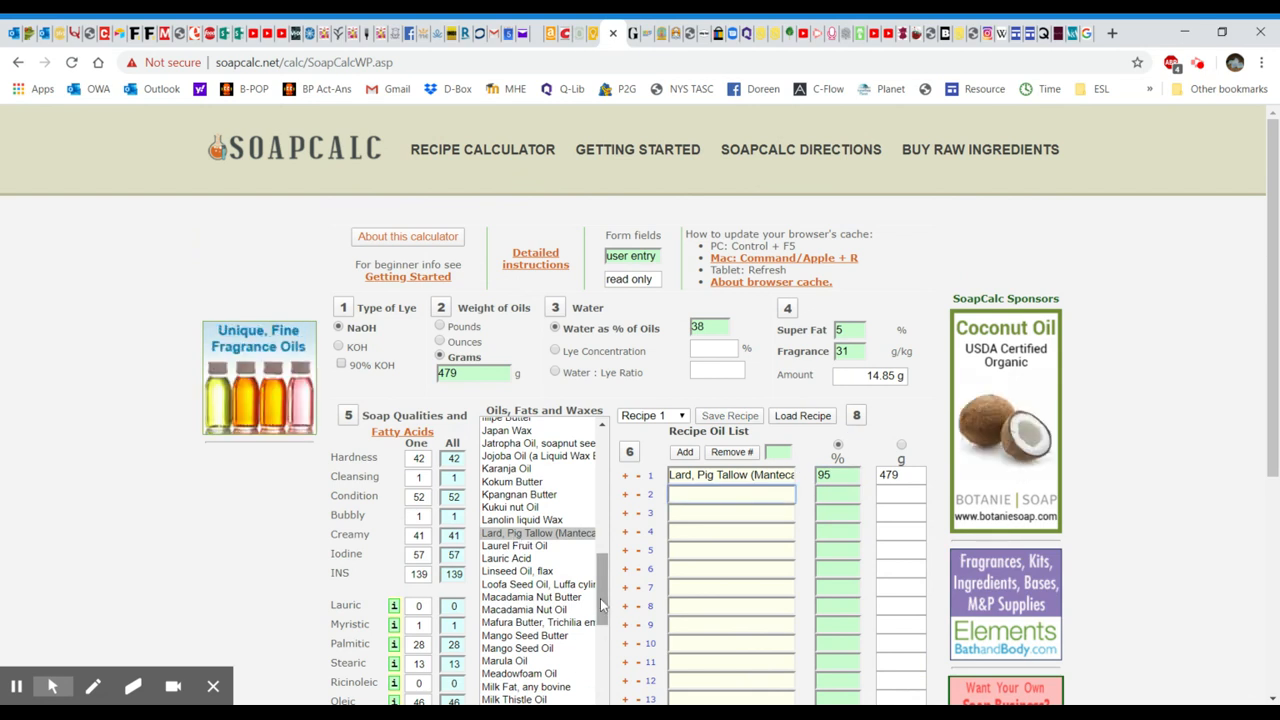
- Add Castor Oil as the second oil in the recipe and set its share to 5%
left_click_drag(603, 602, 606, 630)
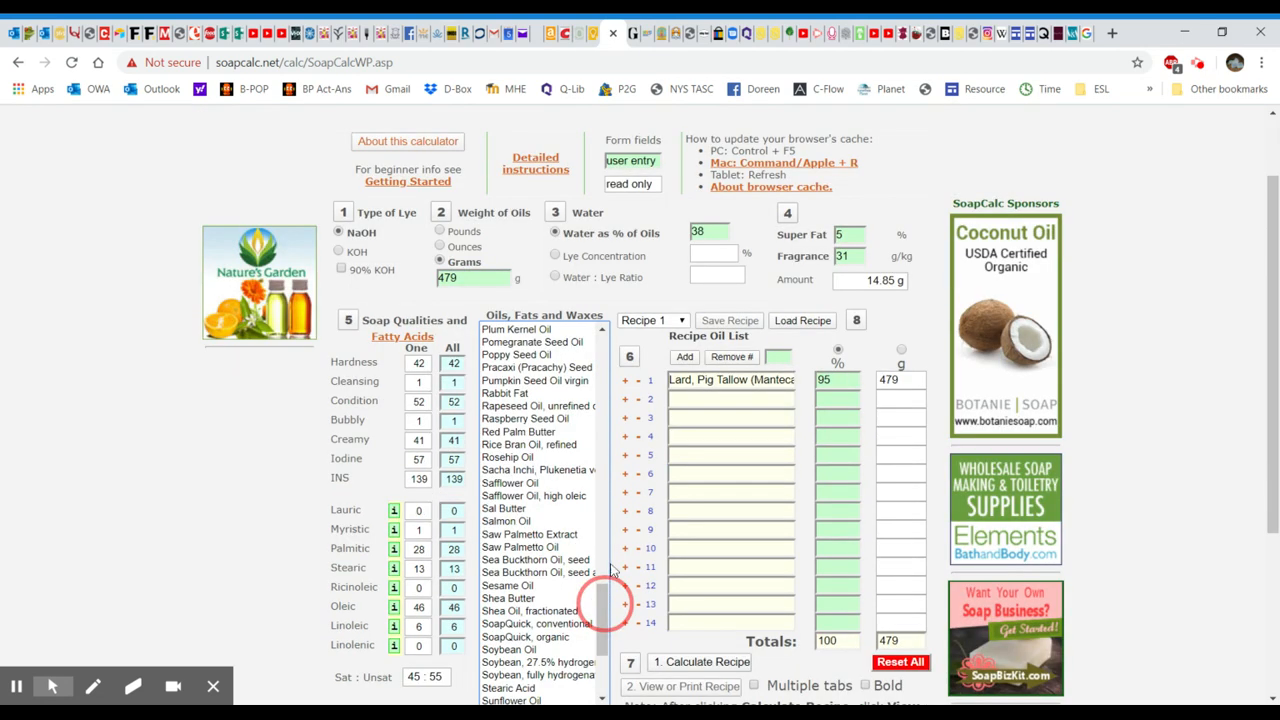
left_click(604, 378)
left_click(604, 378)
left_click(604, 378)
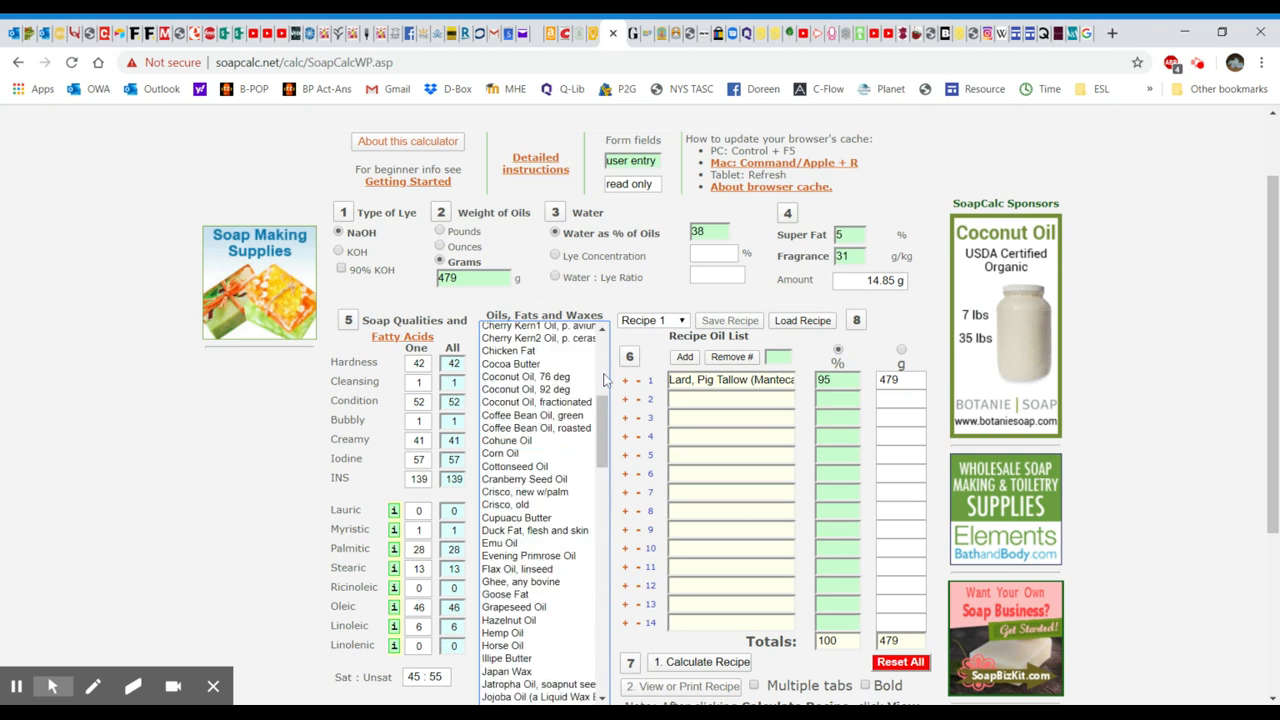
left_click(604, 378)
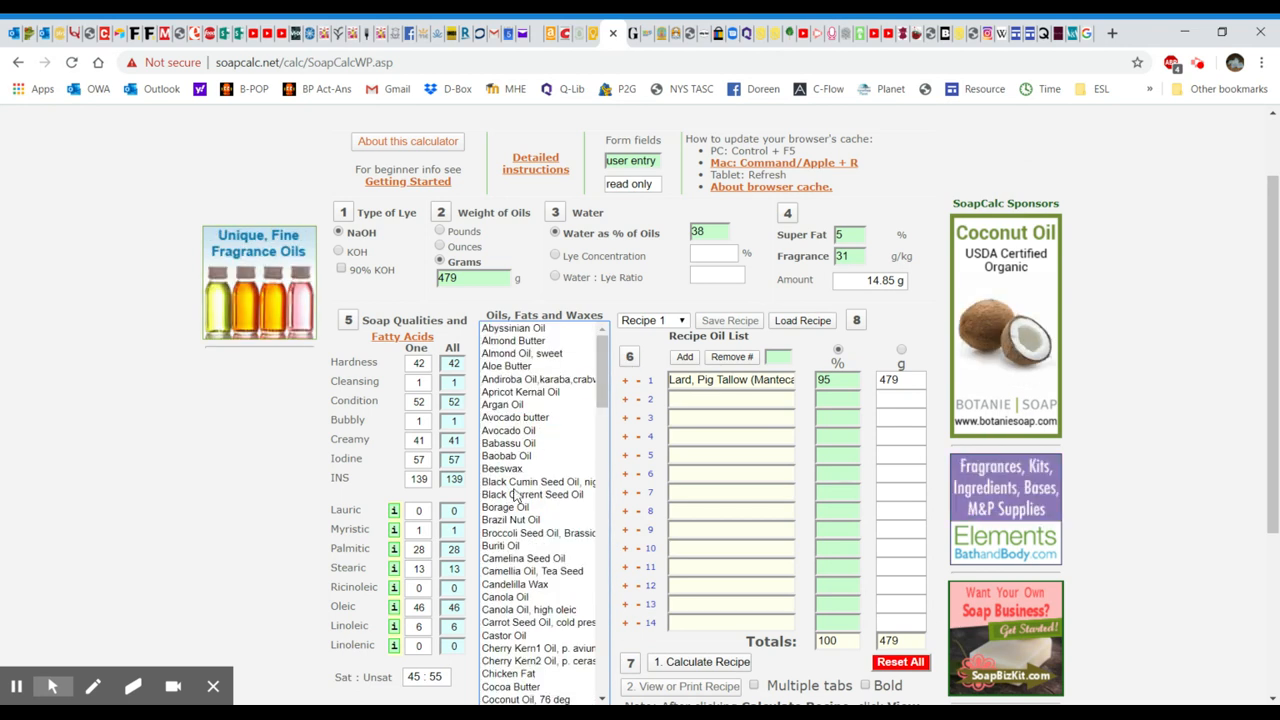
left_click(503, 635)
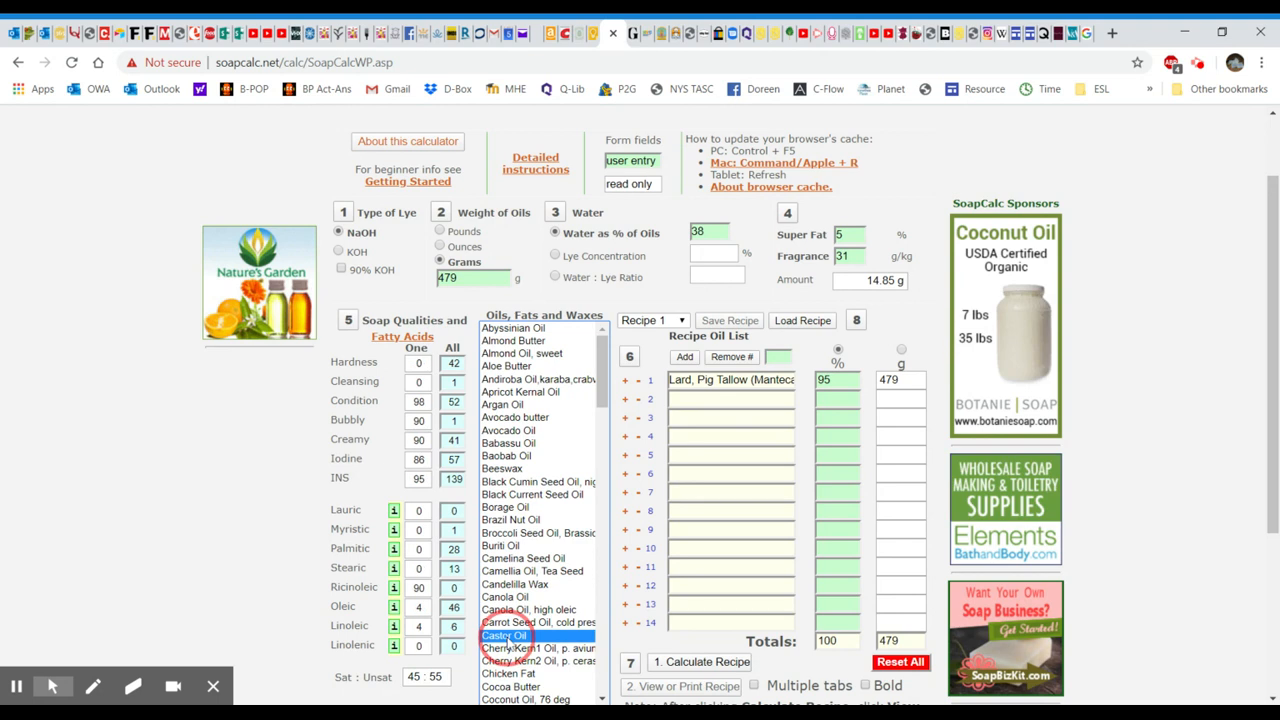
left_click(685, 357)
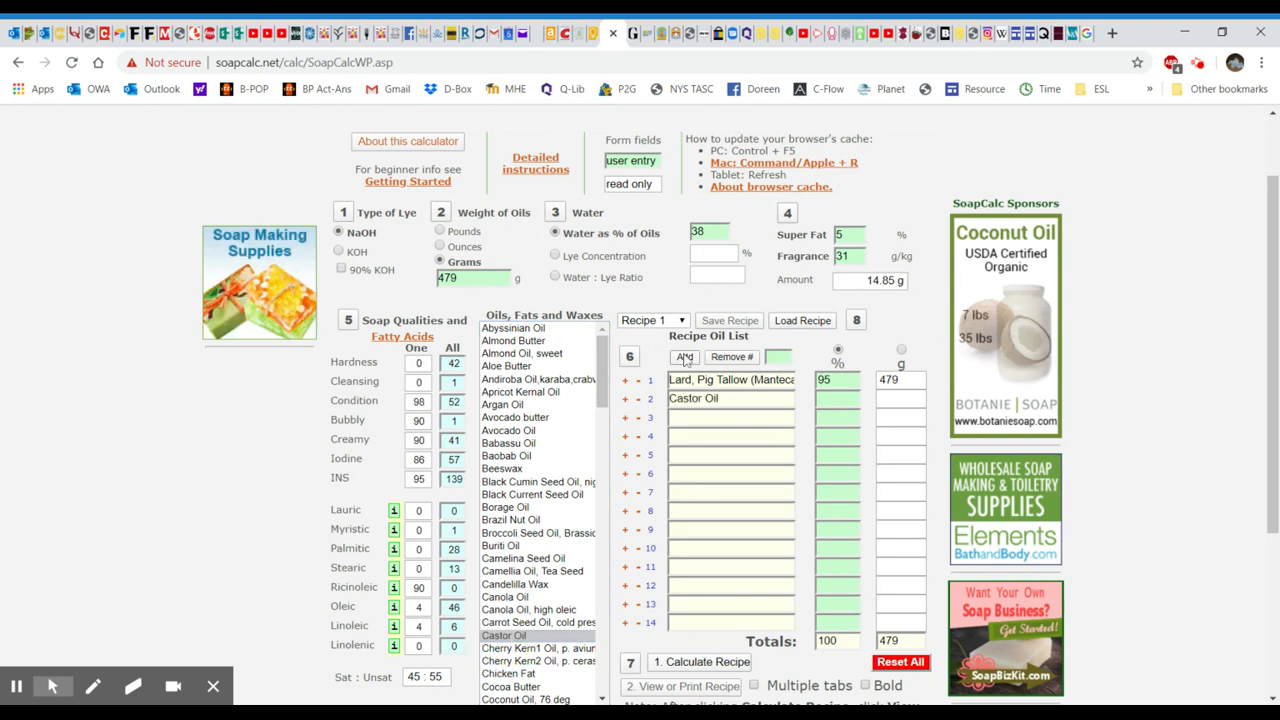
left_click(837, 398)
type("5")
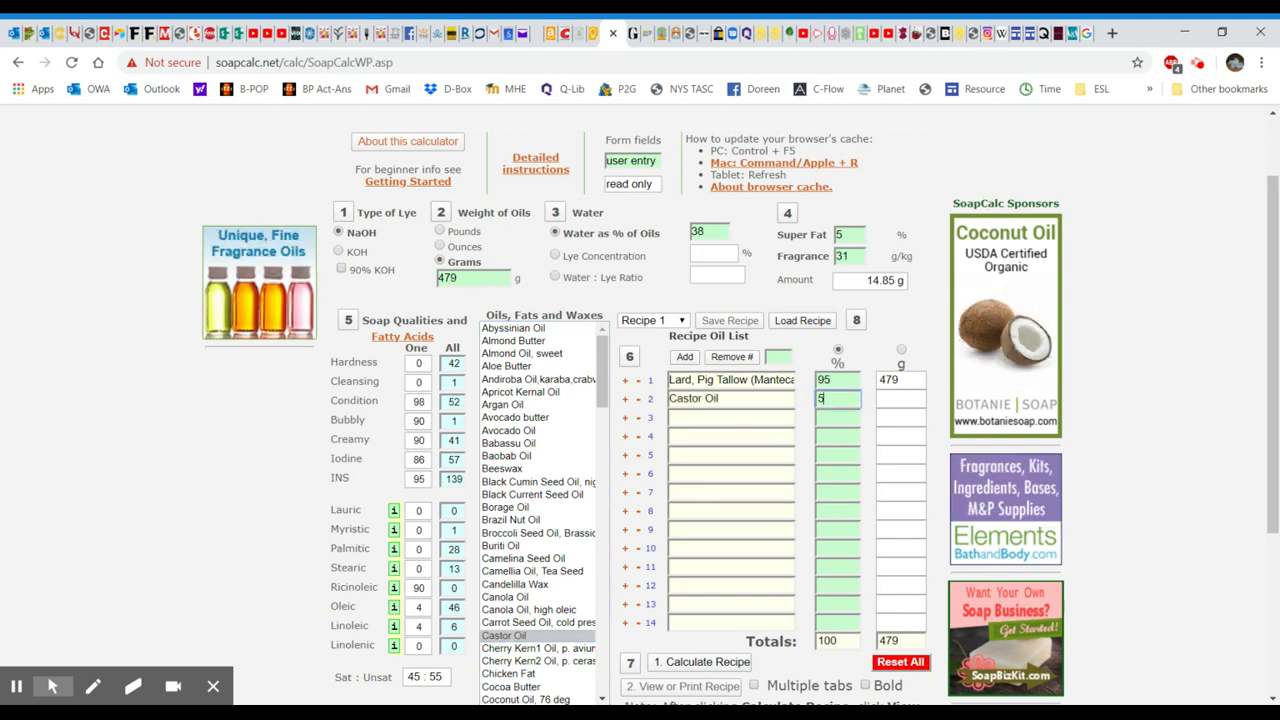
- Calculate the 95/5 lard and castor oil recipe, and recalculate it with the weight of oils set to 500 g
left_click(718, 668)
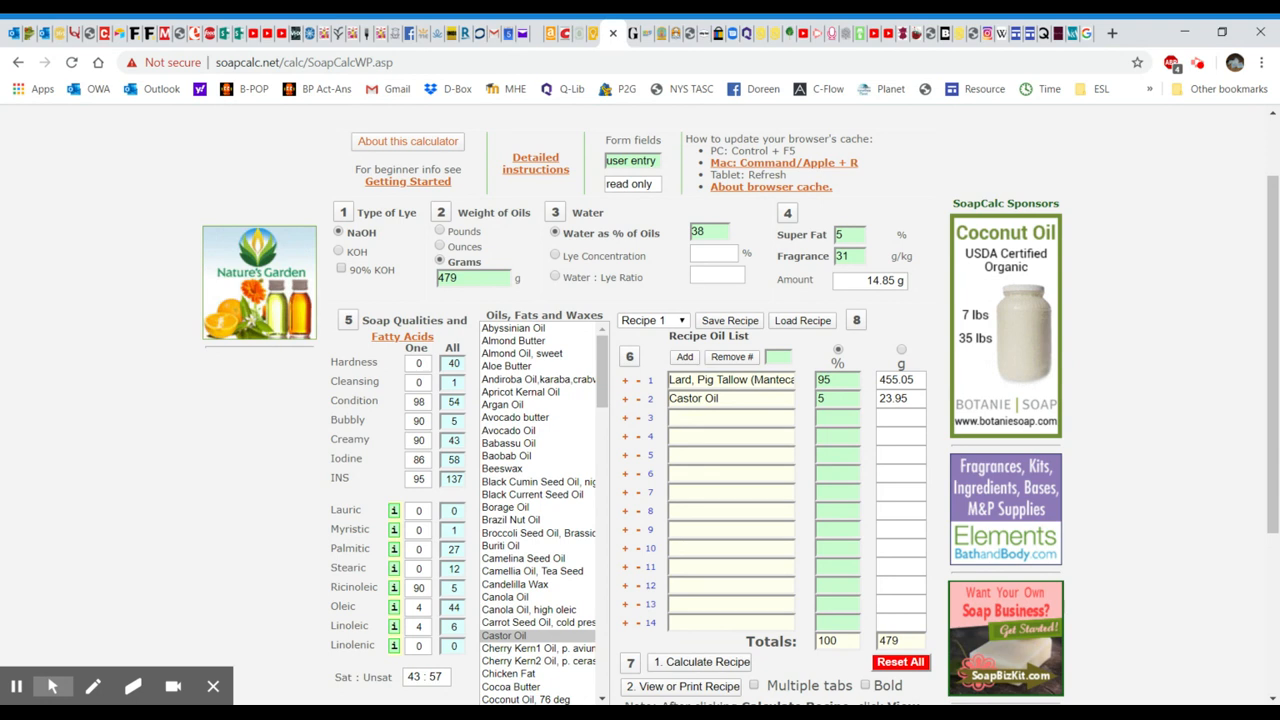
left_click(474, 278)
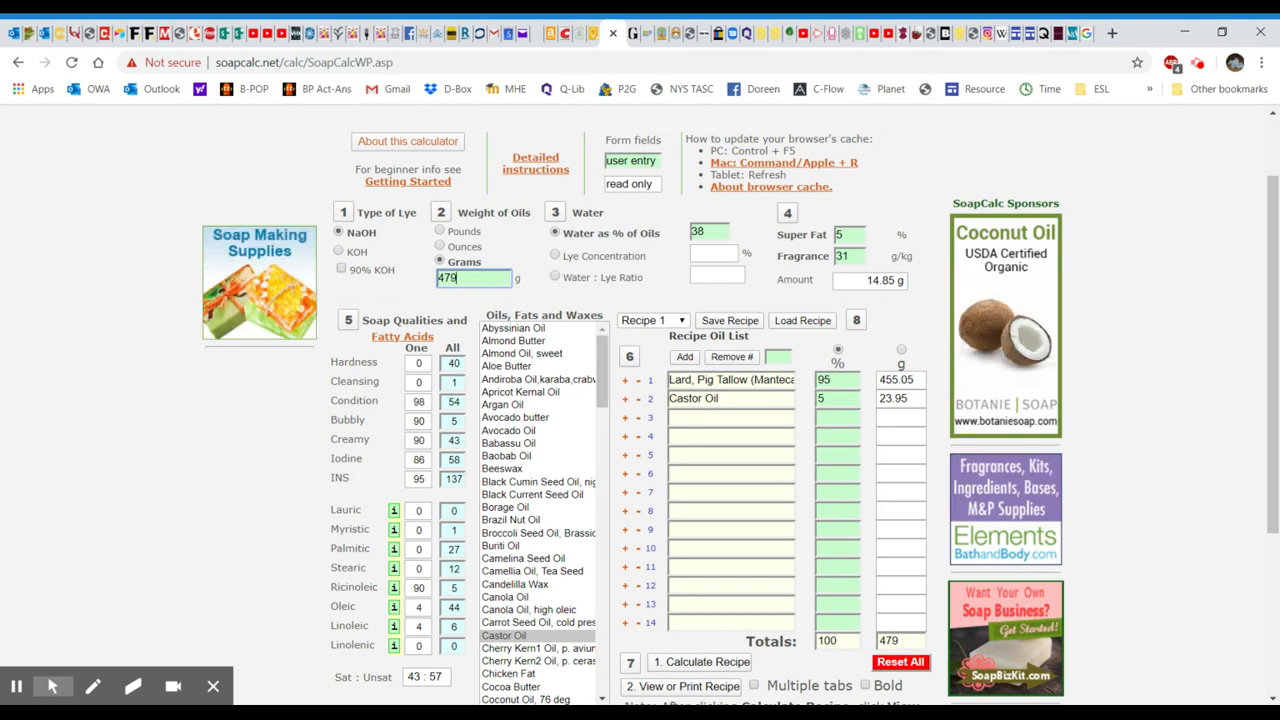
key("BackSpace")
key("BackSpace")
key("BackSpace")
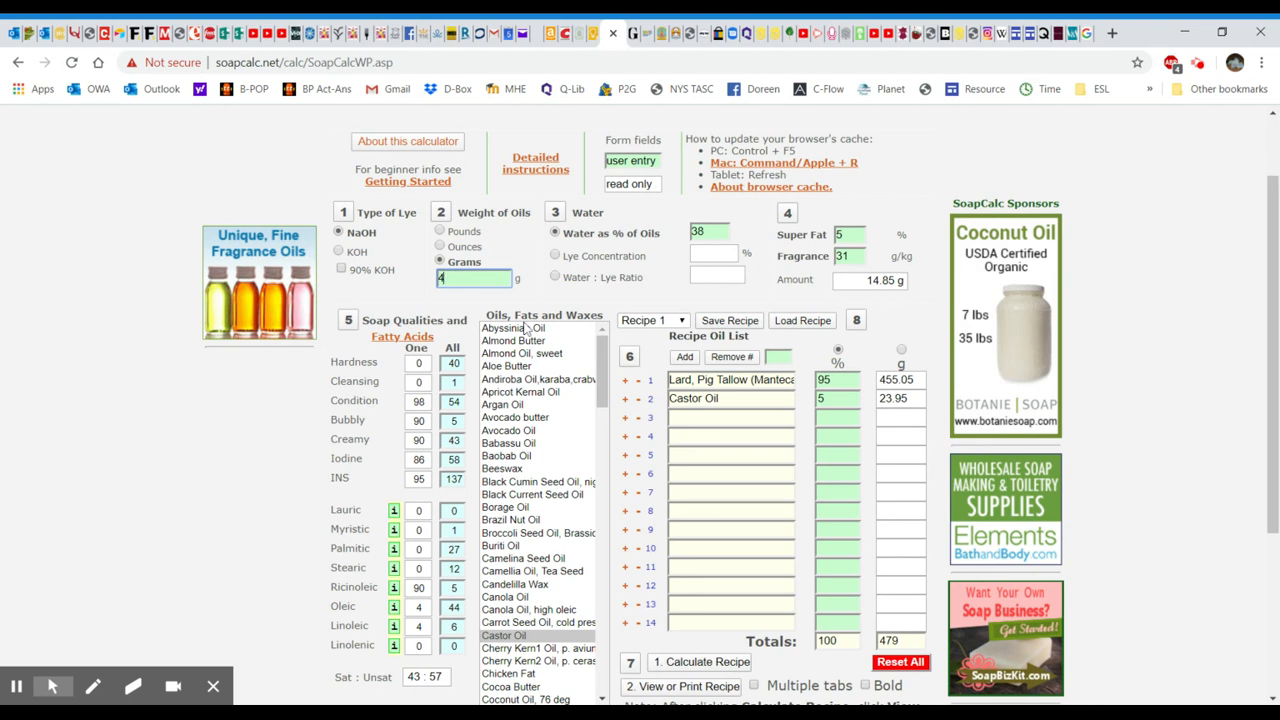
type("500")
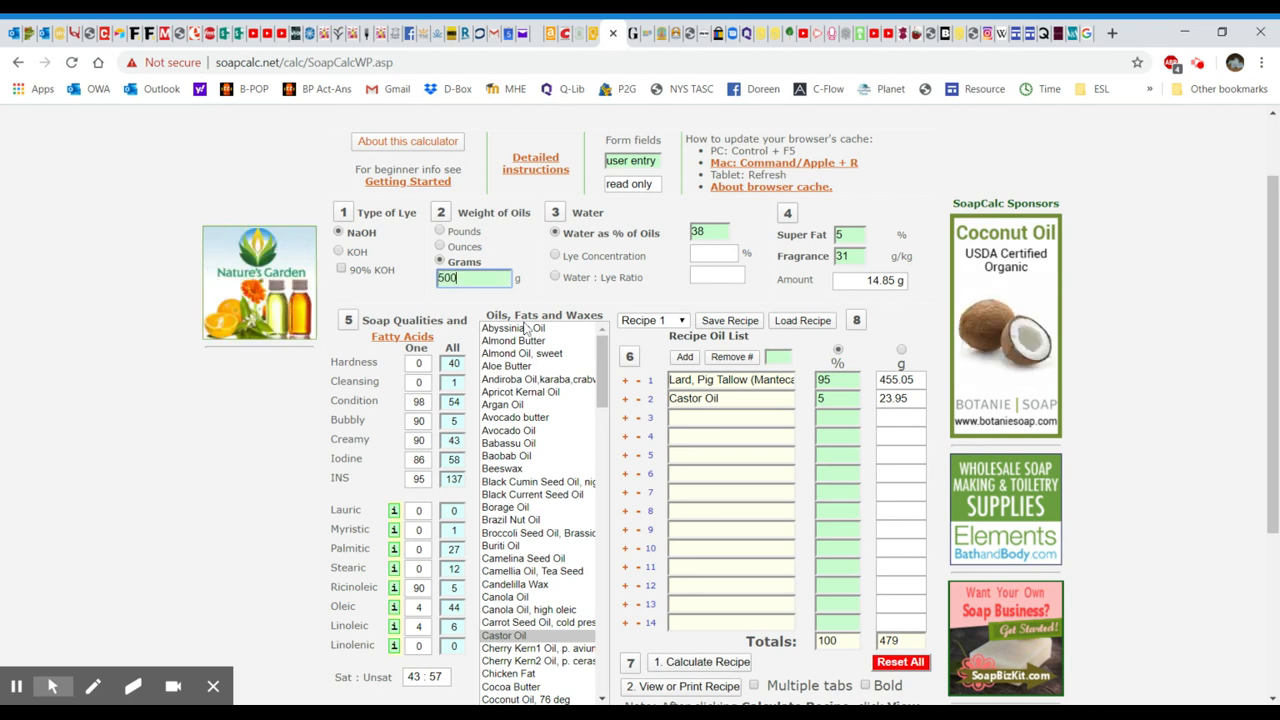
left_click(731, 664)
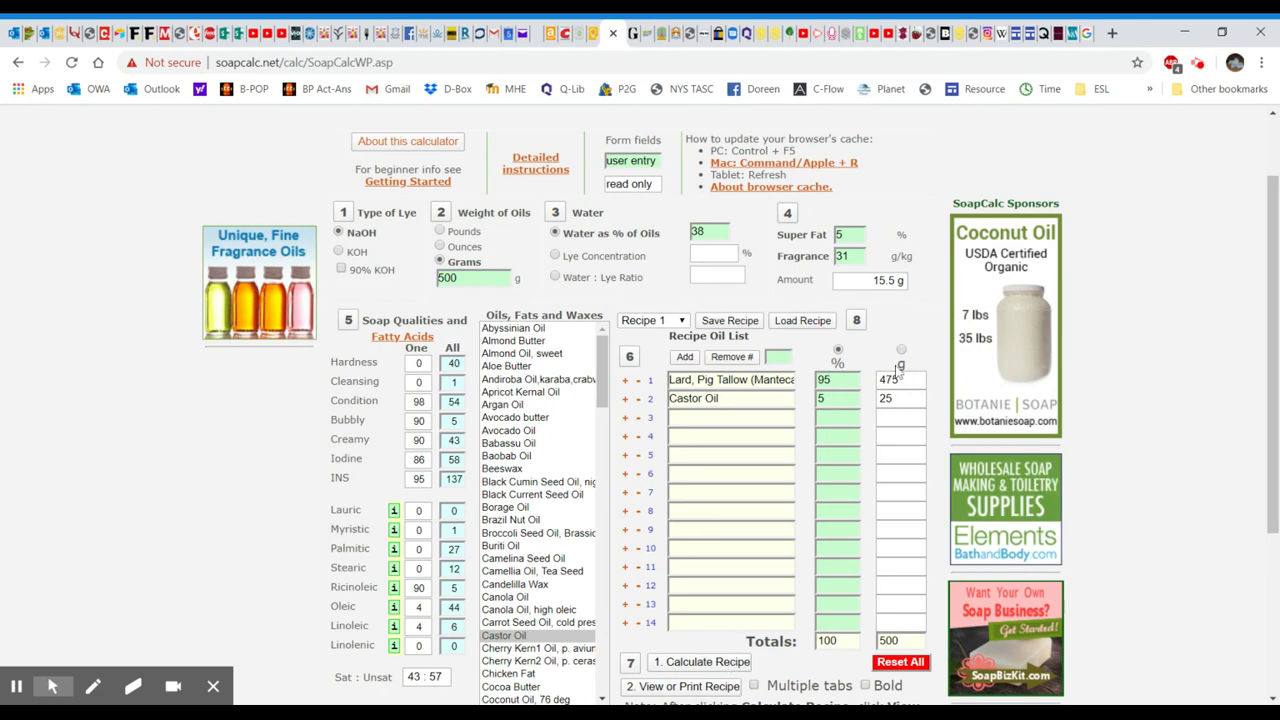
- Try a total oil weight of 505 g and recalculate the recipe
left_click(480, 277)
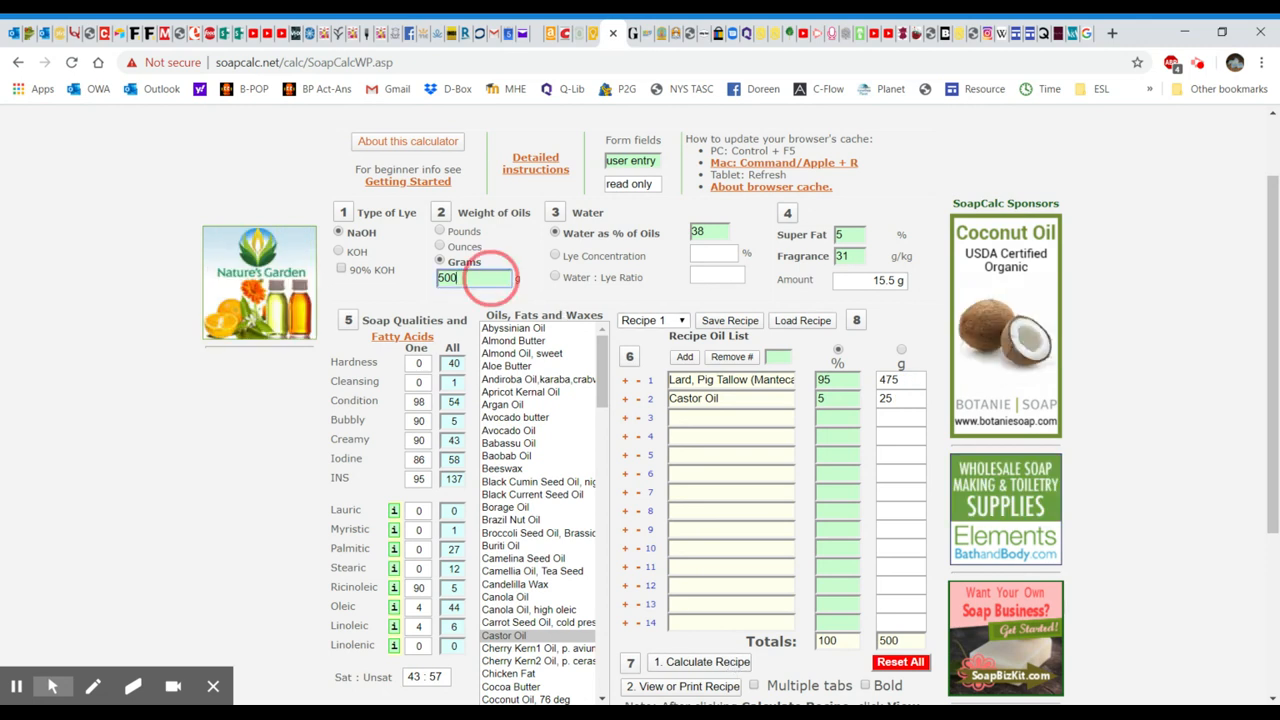
key("BackSpace")
type("5")
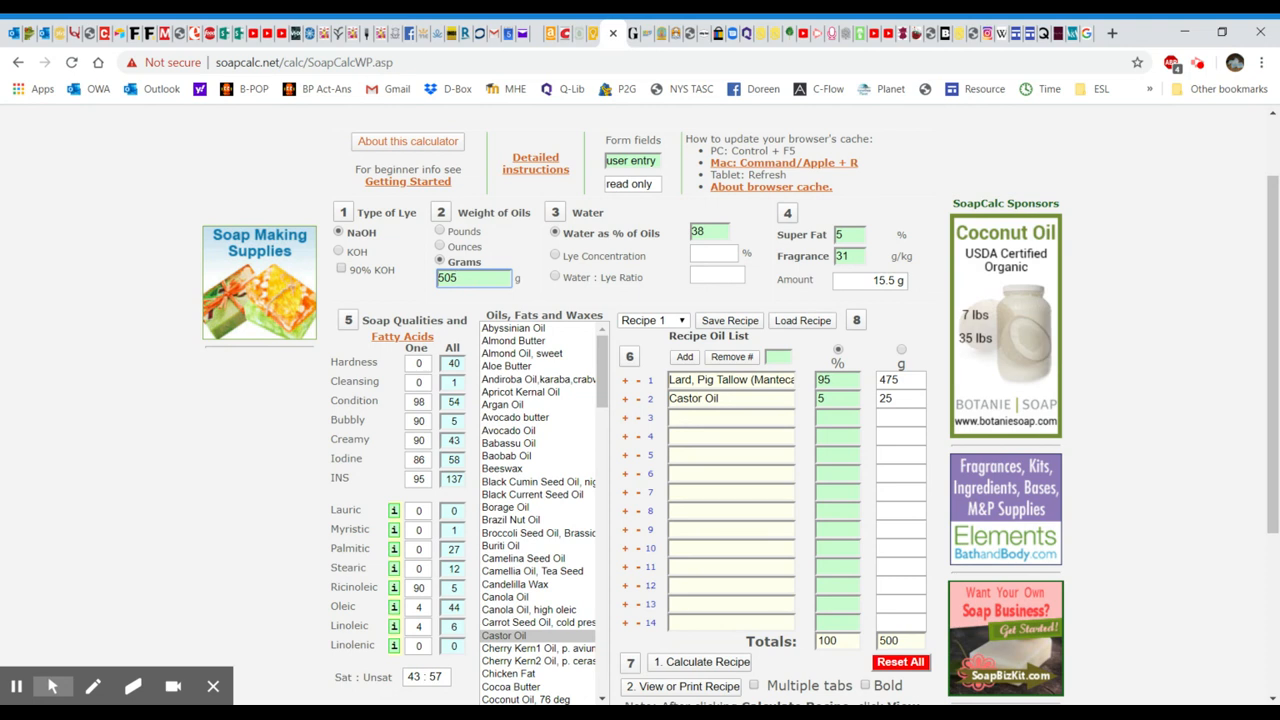
left_click(708, 665)
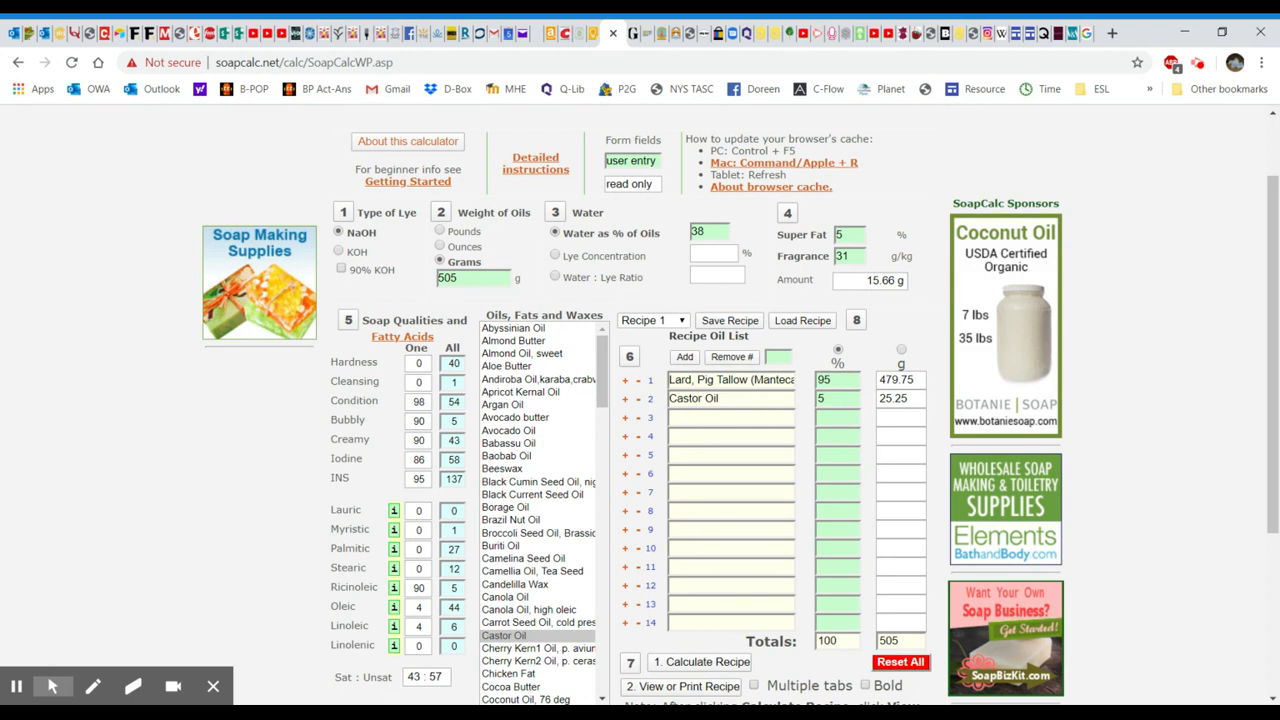
- Set the weight of oils to 504 g and recalculate the lard and castor oil amounts
left_click(472, 279)
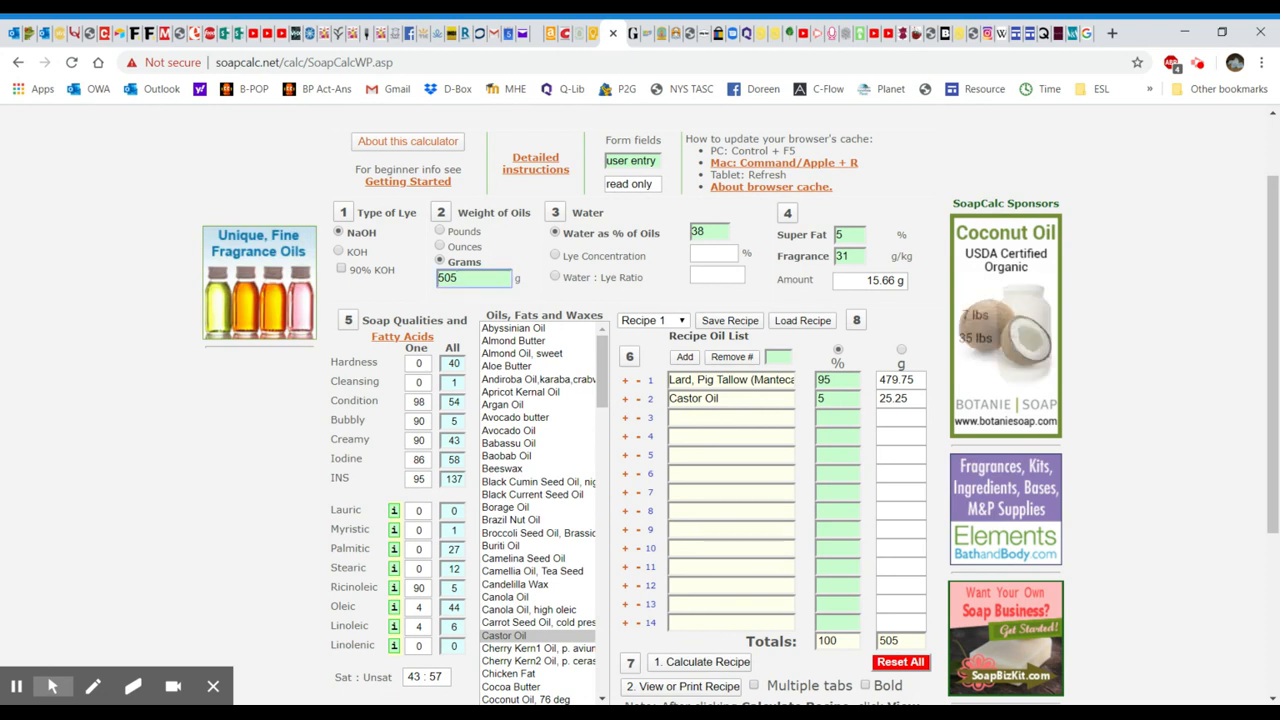
key("BackSpace")
type("4")
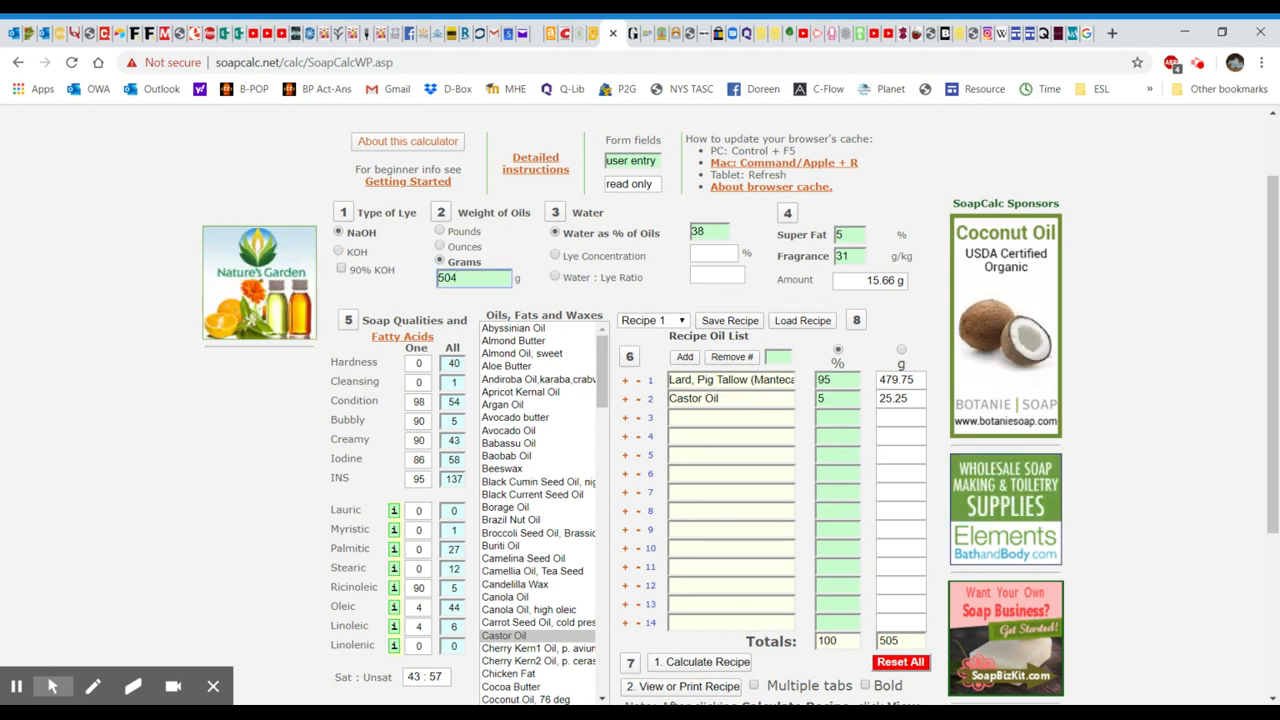
left_click(737, 663)
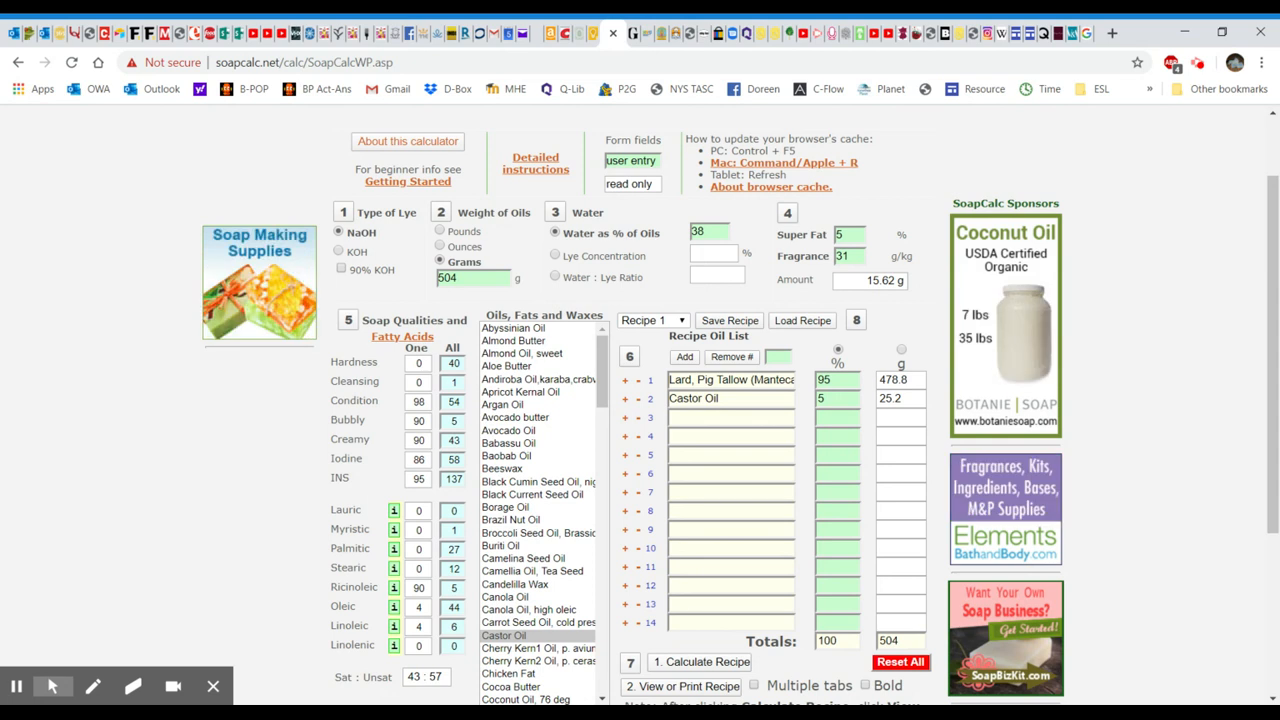
left_click(706, 664)
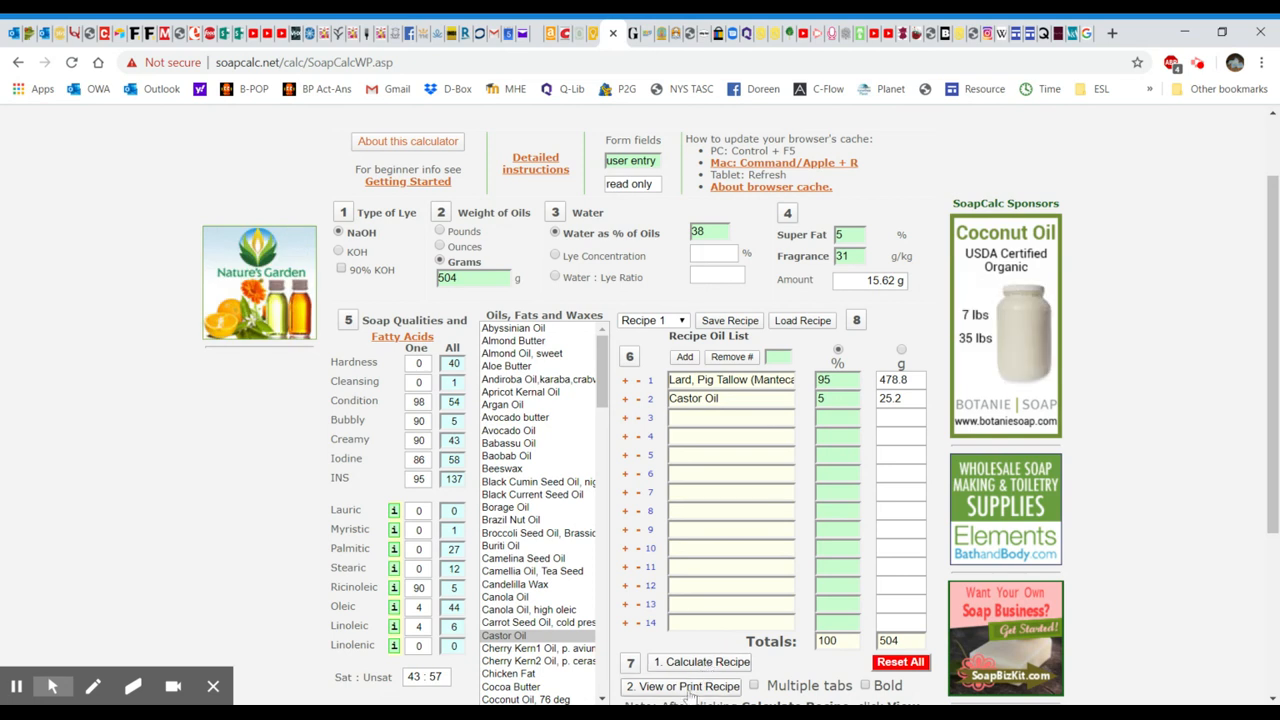
- Open the printable view of the calculated recipe and name the recipe "95% Lard / 5% Castor Oil"
left_click(689, 692)
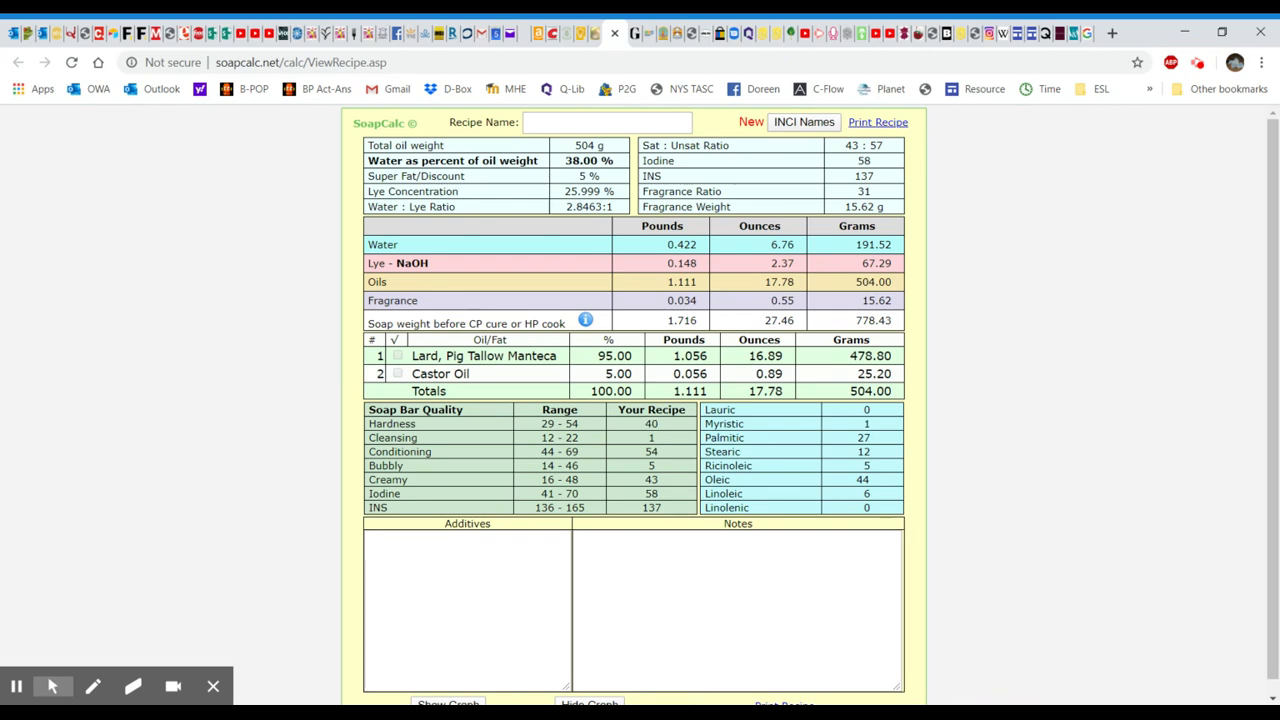
left_click(543, 122)
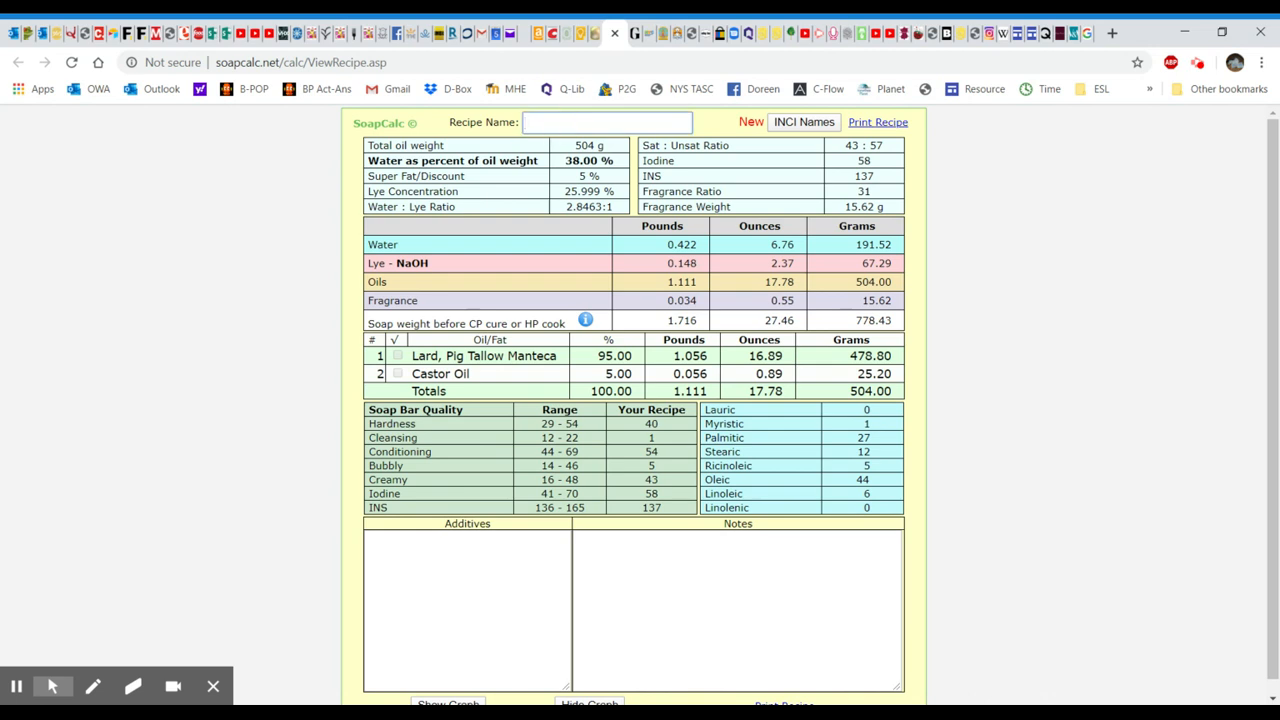
type("95% Lard / 5% Castor Oil")
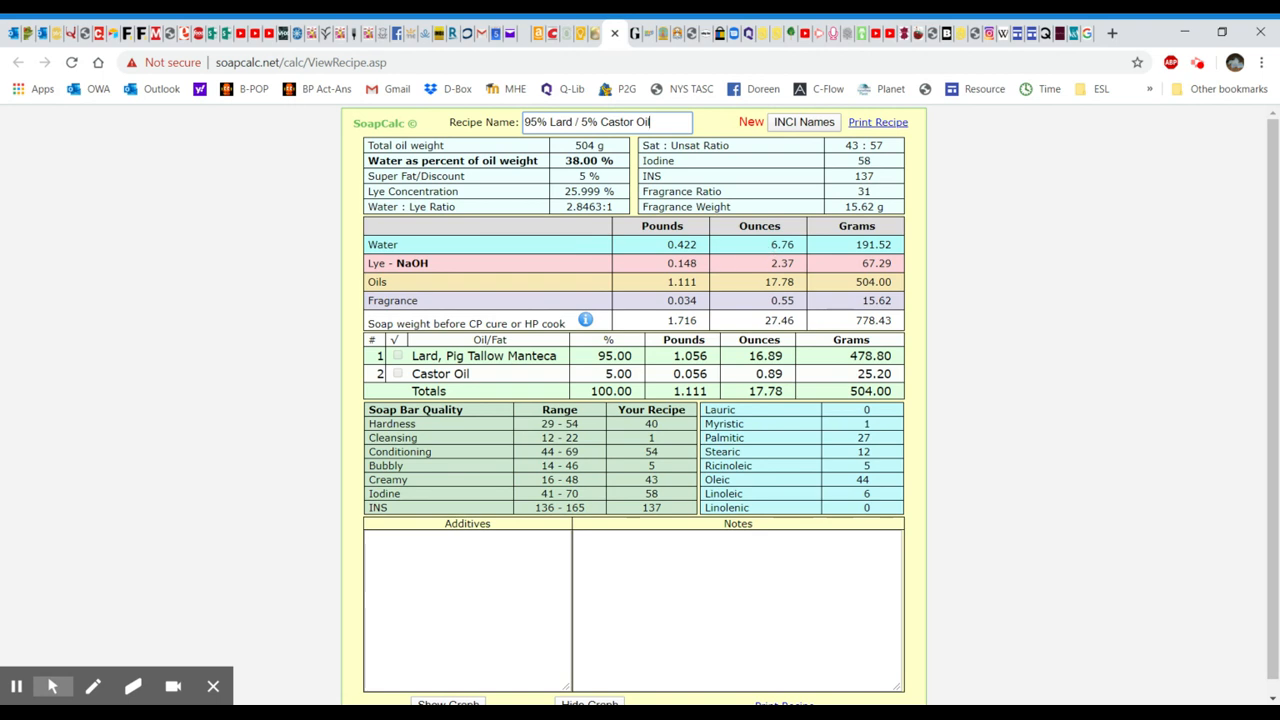
left_click(896, 274)
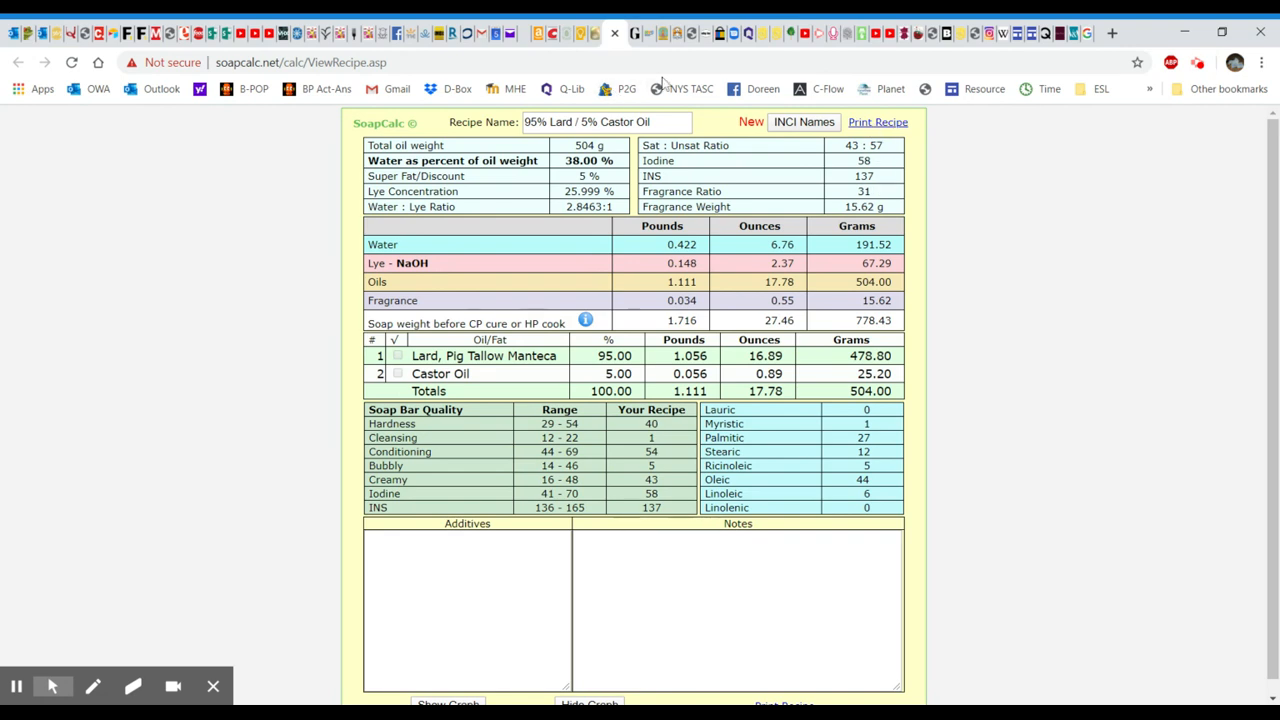
left_click(600, 34)
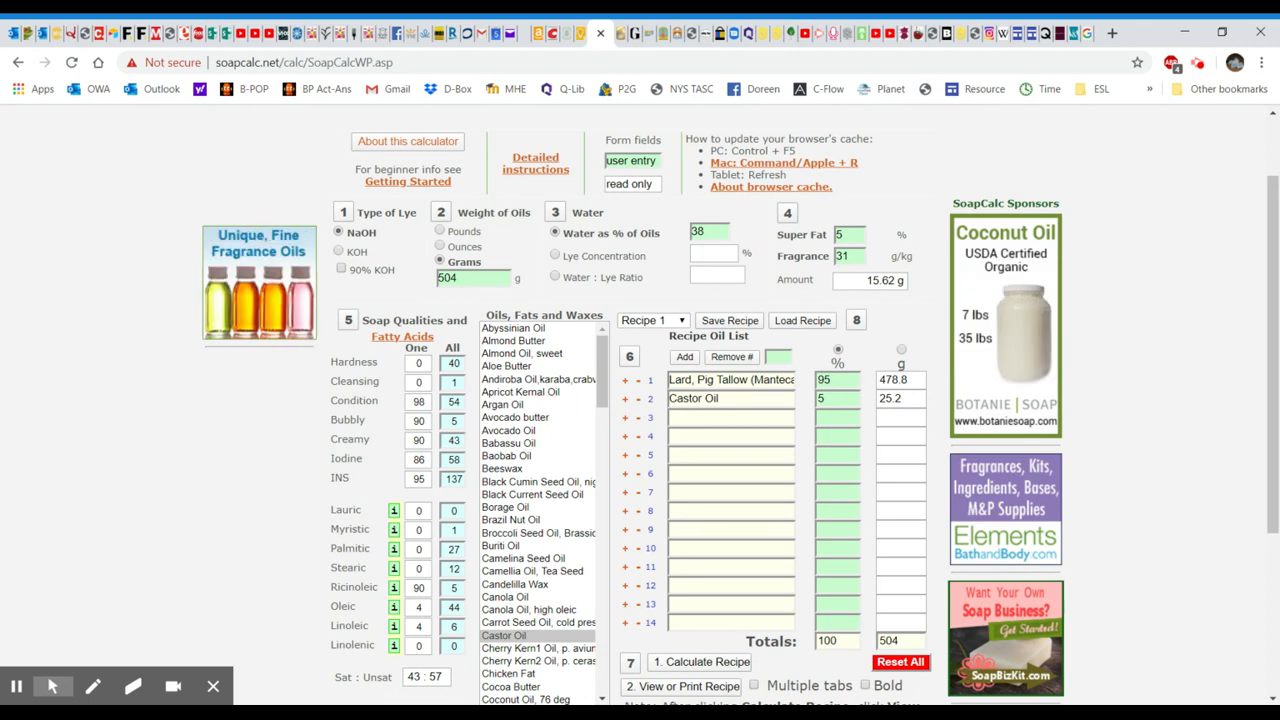
left_click(621, 33)
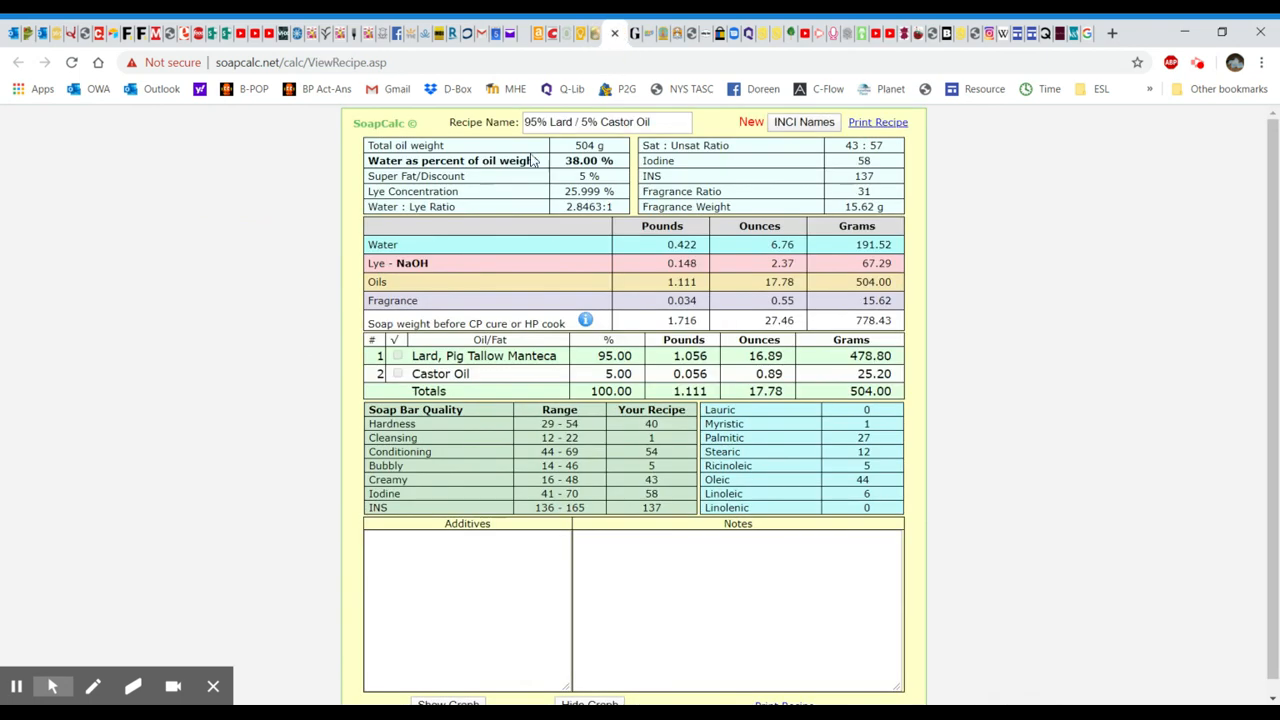